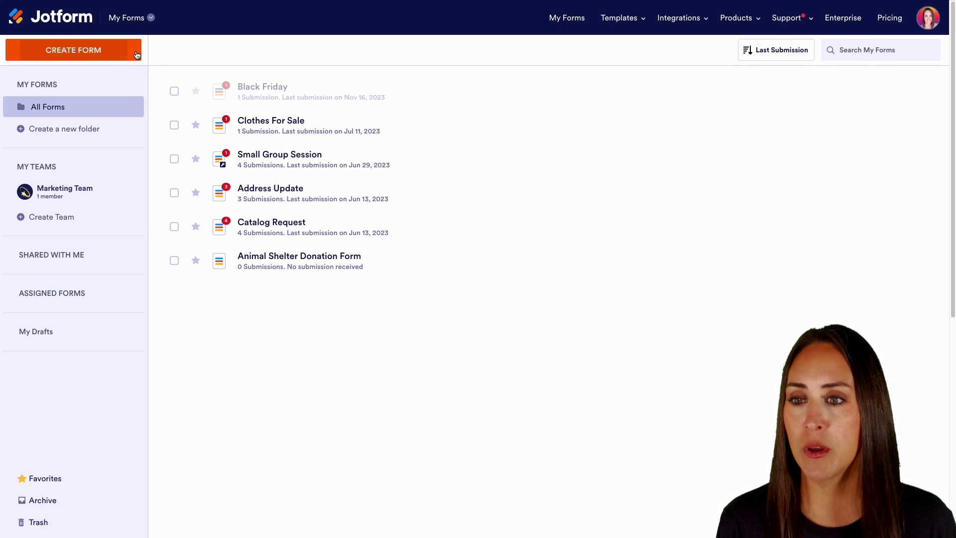
Step: Start a new form from a template and search the gallery for 'hairdresser'
{"action": "left_click", "coordinate": [117, 52]}
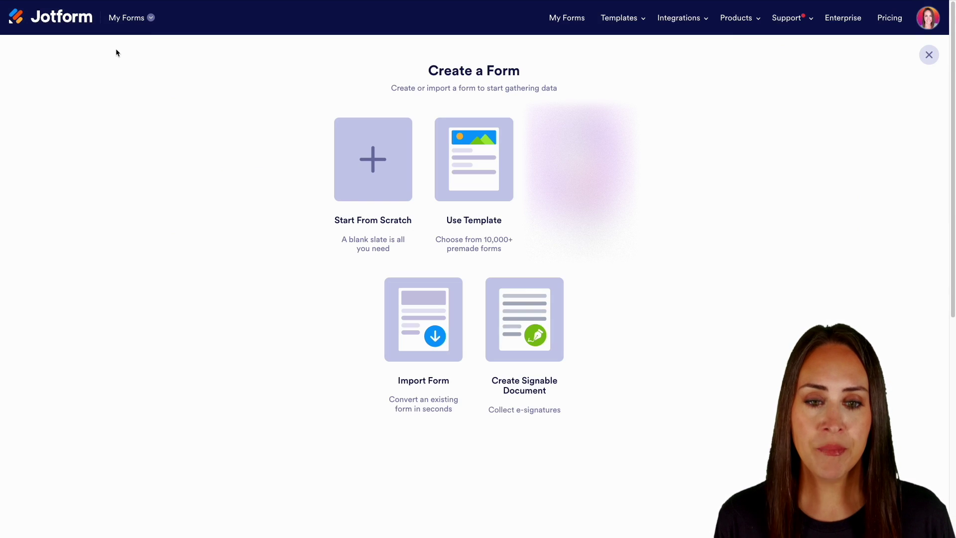
{"action": "left_click", "coordinate": [488, 186]}
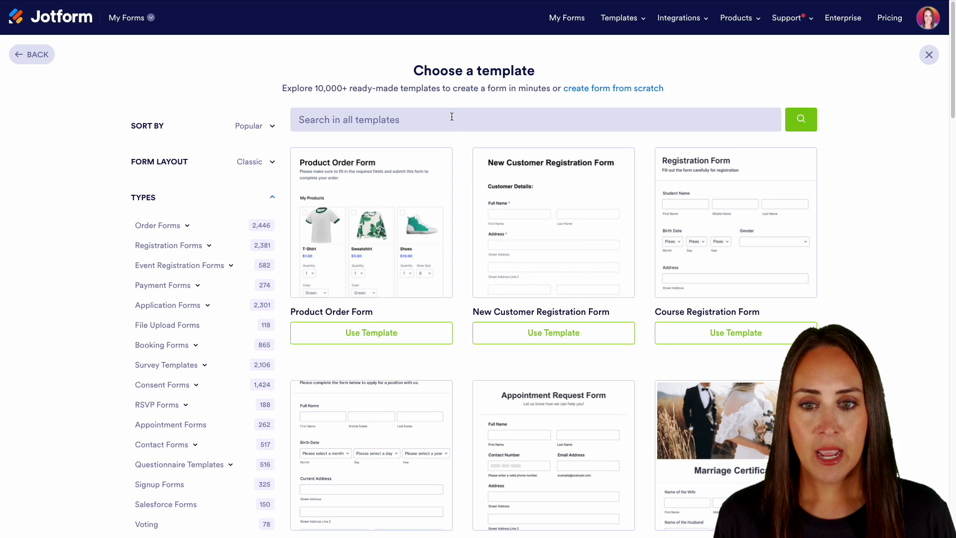
{"action": "left_click", "coordinate": [452, 117]}
{"action": "type", "text": "hairdresser"}
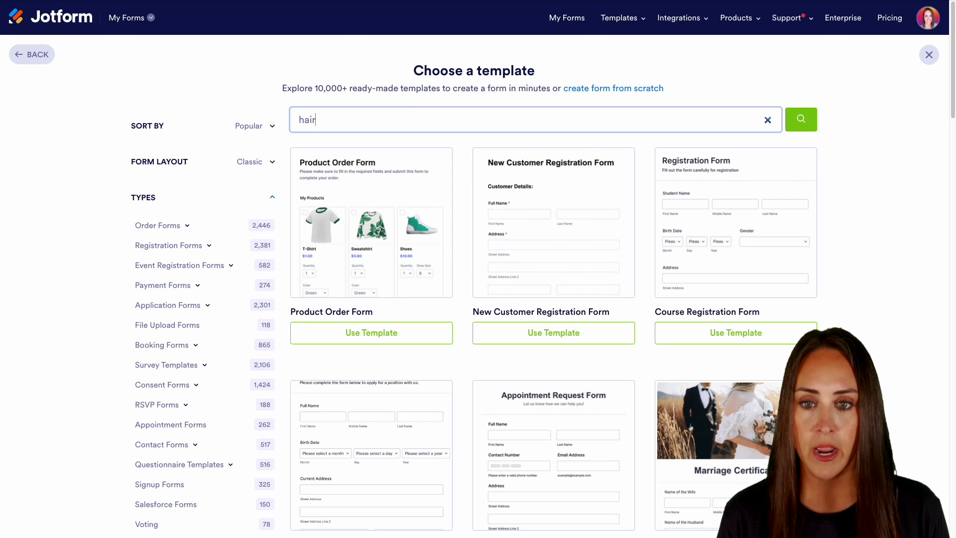
{"action": "key", "text": "Return"}
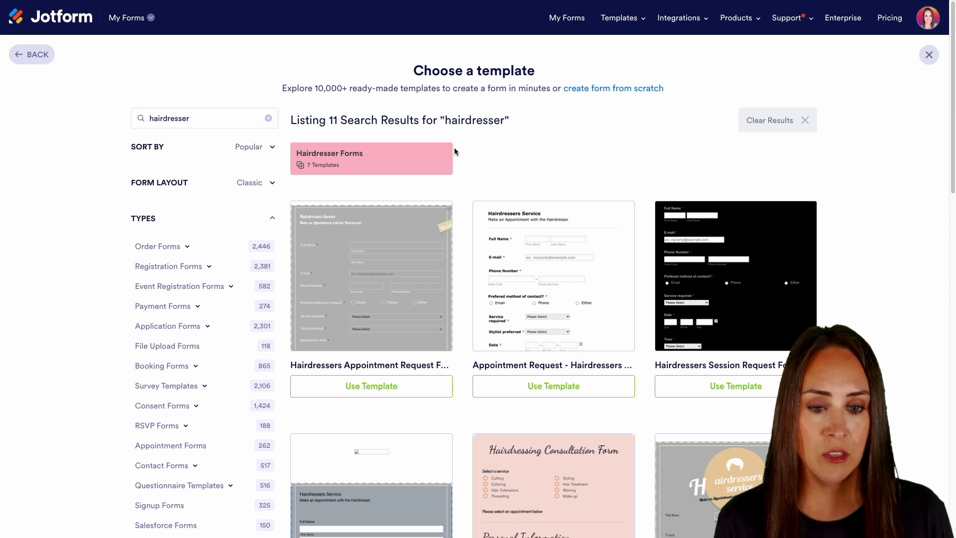
{"action": "scroll", "coordinate": [459, 315], "scroll_direction": "down", "scroll_amount": 2}
{"action": "scroll", "coordinate": [459, 317], "scroll_direction": "down", "scroll_amount": 1}
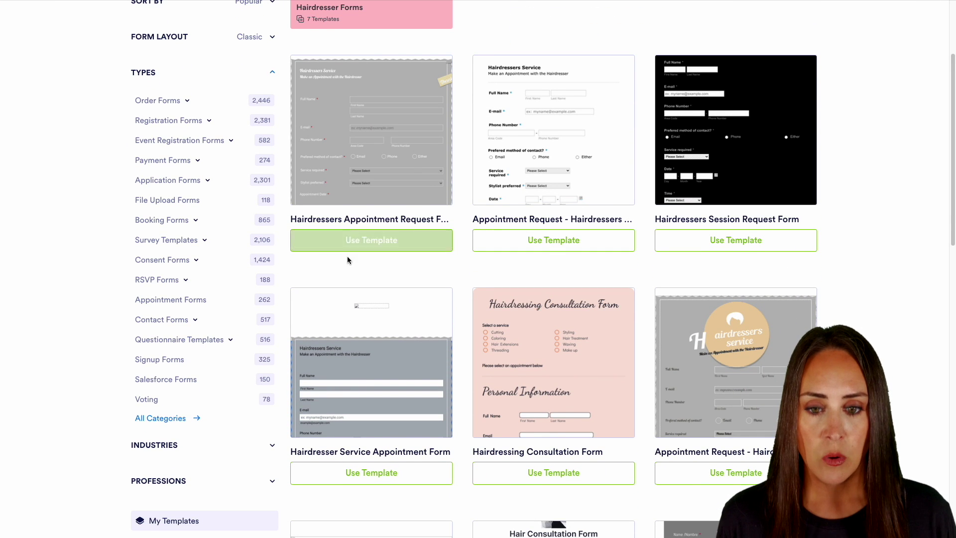
Step: Create a form from the Hairdressers Appointment Request Form template
{"action": "left_click", "coordinate": [411, 241]}
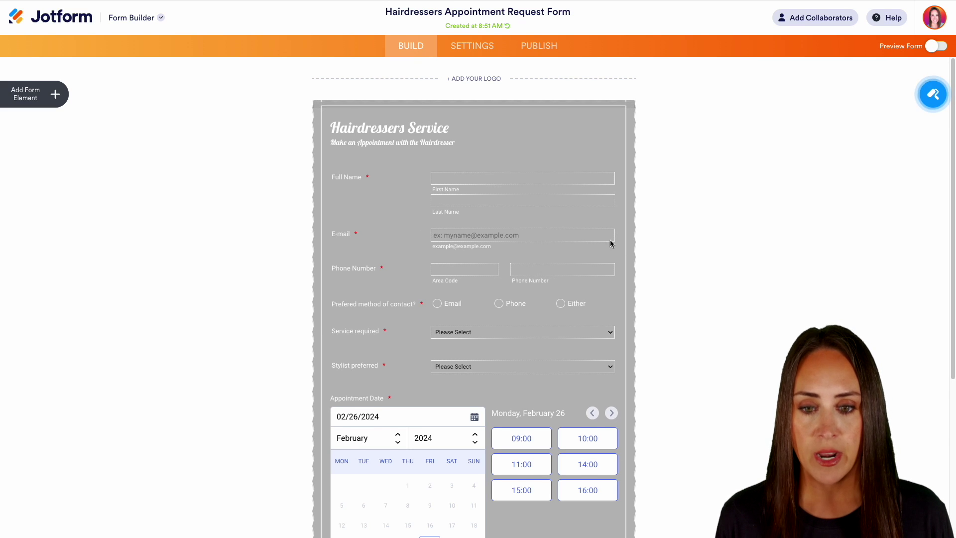
{"action": "scroll", "coordinate": [689, 288], "scroll_direction": "down", "scroll_amount": 1}
{"action": "scroll", "coordinate": [688, 285], "scroll_direction": "down", "scroll_amount": 3}
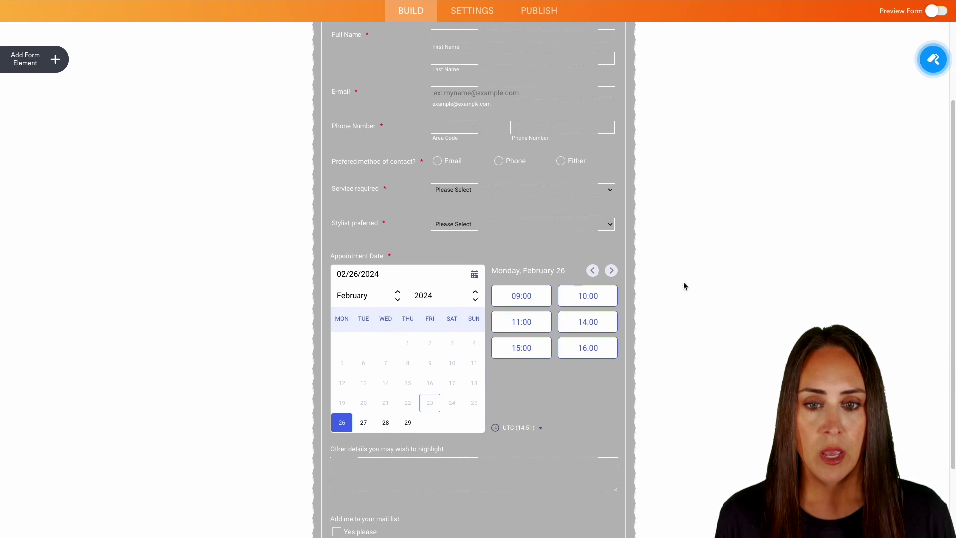
Step: Review the Service required dropdown's options, leaving them unchanged, and scroll through the form
{"action": "left_click", "coordinate": [548, 193]}
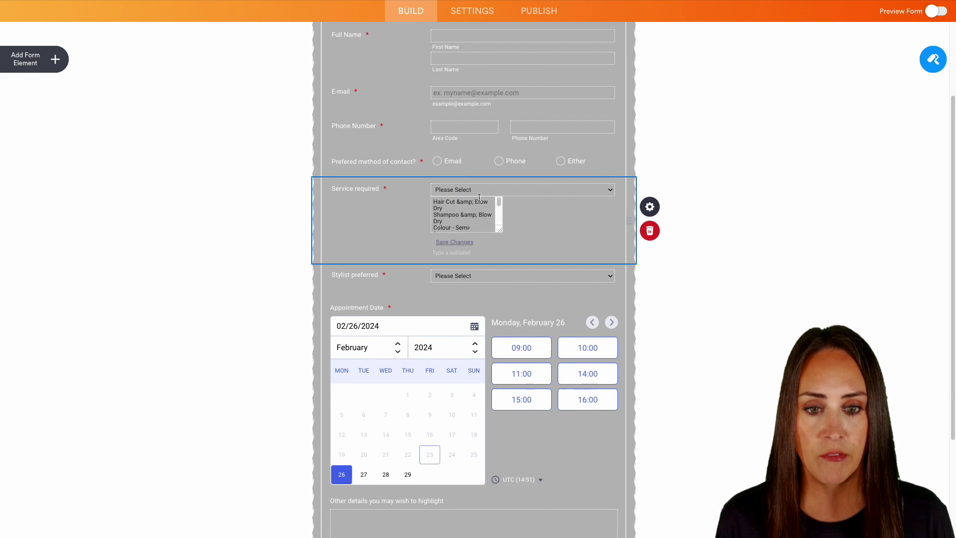
{"action": "scroll", "coordinate": [463, 214], "scroll_direction": "down", "scroll_amount": 5}
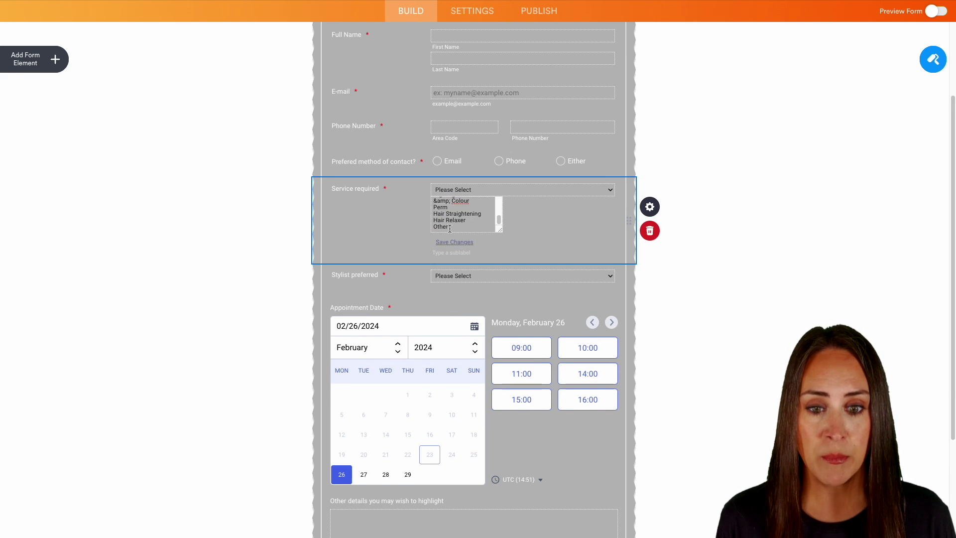
{"action": "left_click_drag", "start_coordinate": [482, 229], "coordinate": [421, 190]}
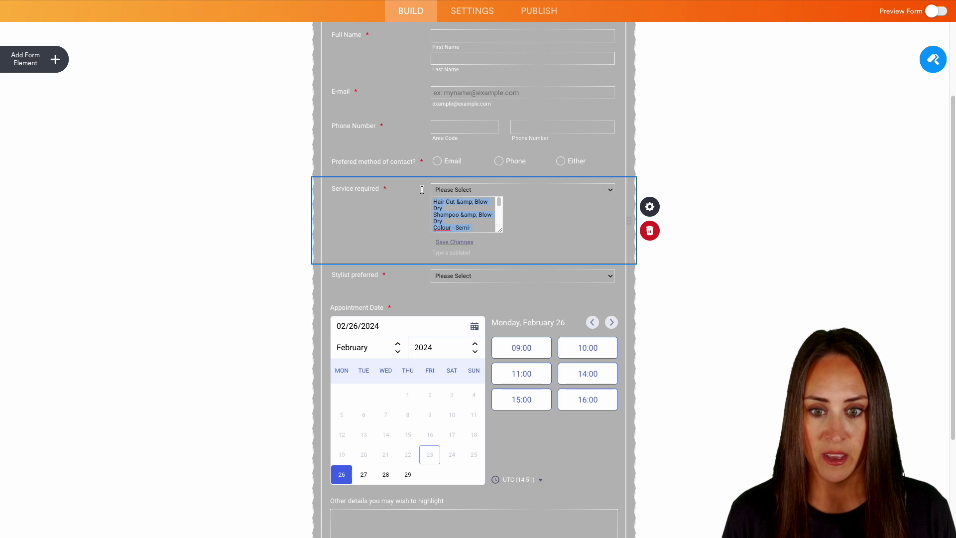
{"action": "left_click", "coordinate": [693, 319]}
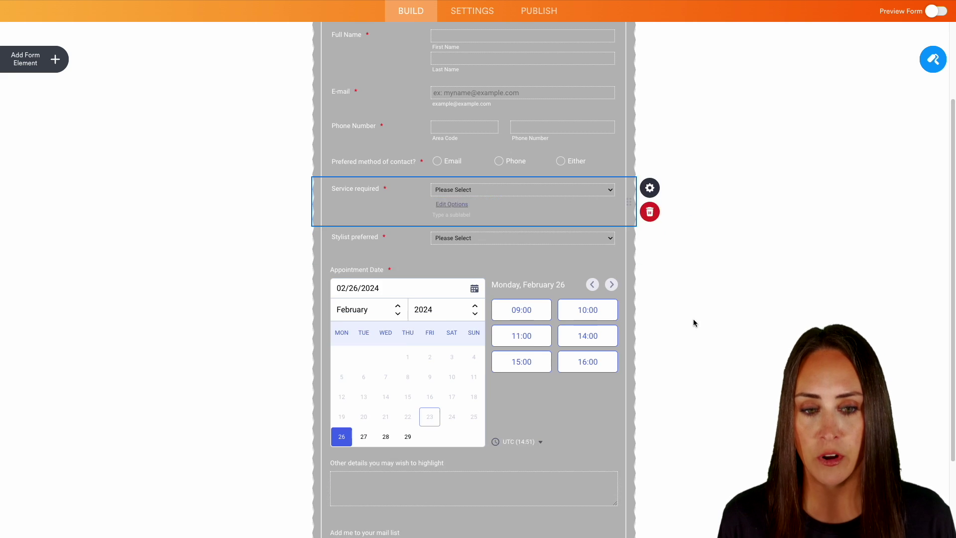
{"action": "scroll", "coordinate": [692, 321], "scroll_direction": "down", "scroll_amount": 1}
{"action": "scroll", "coordinate": [693, 327], "scroll_direction": "down", "scroll_amount": 3}
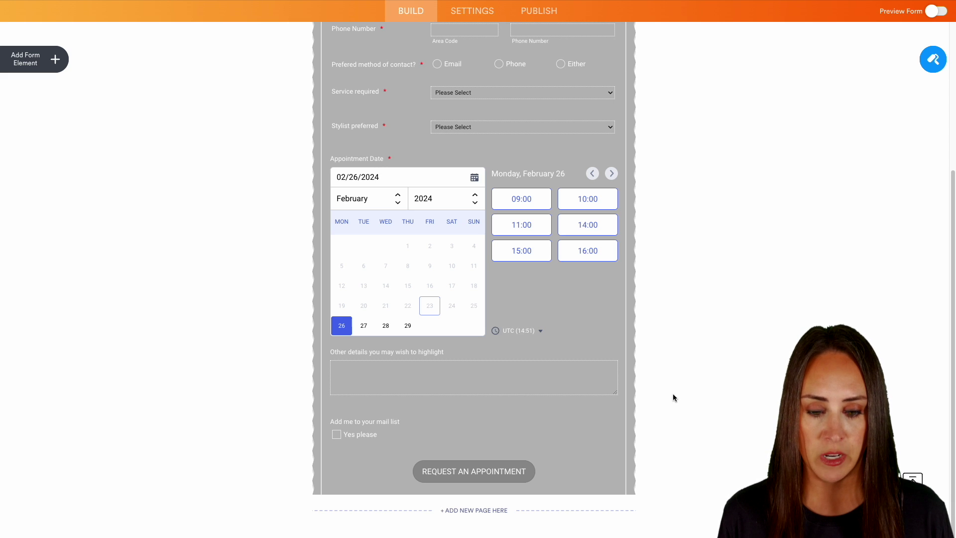
{"action": "scroll", "coordinate": [673, 396], "scroll_direction": "up", "scroll_amount": 5}
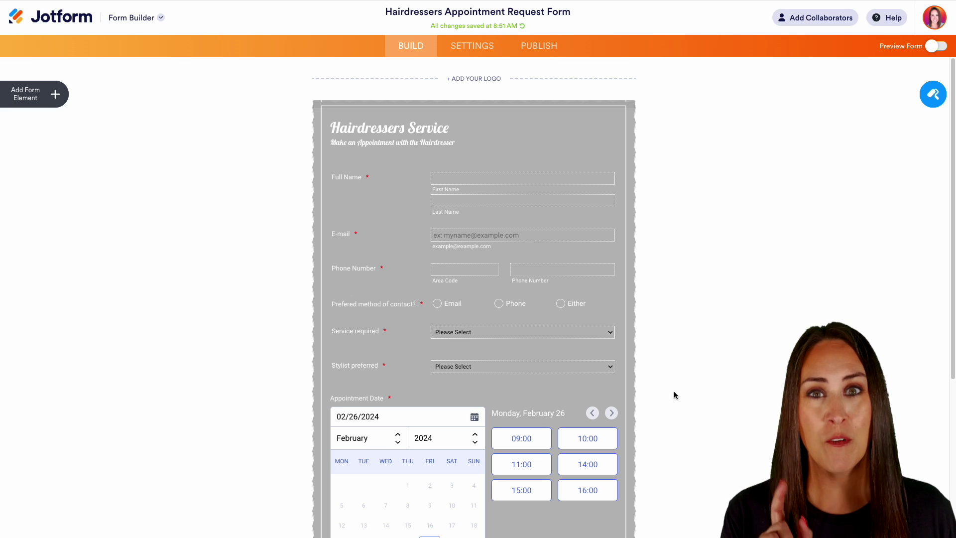
Step: Start another new blank form with all questions on one page
{"action": "left_click", "coordinate": [132, 20]}
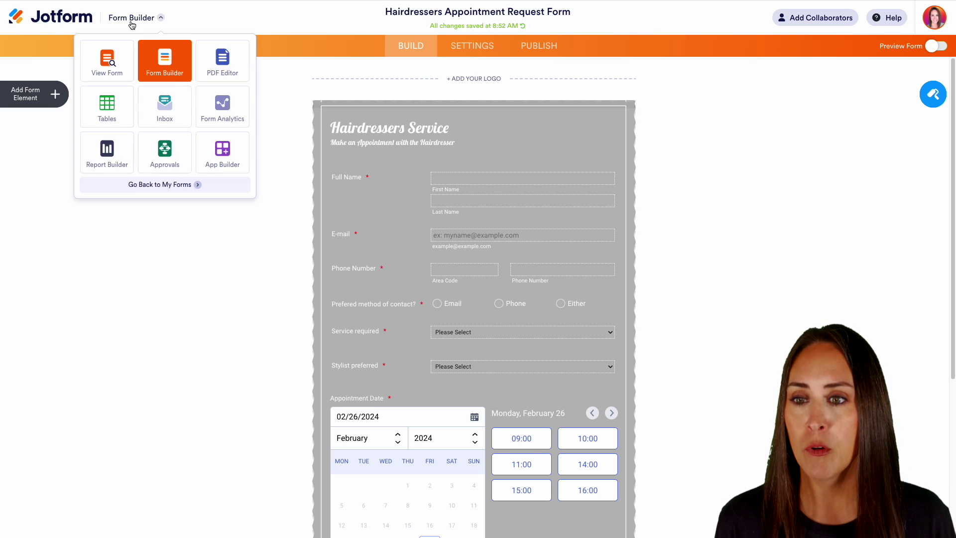
{"action": "left_click", "coordinate": [153, 185]}
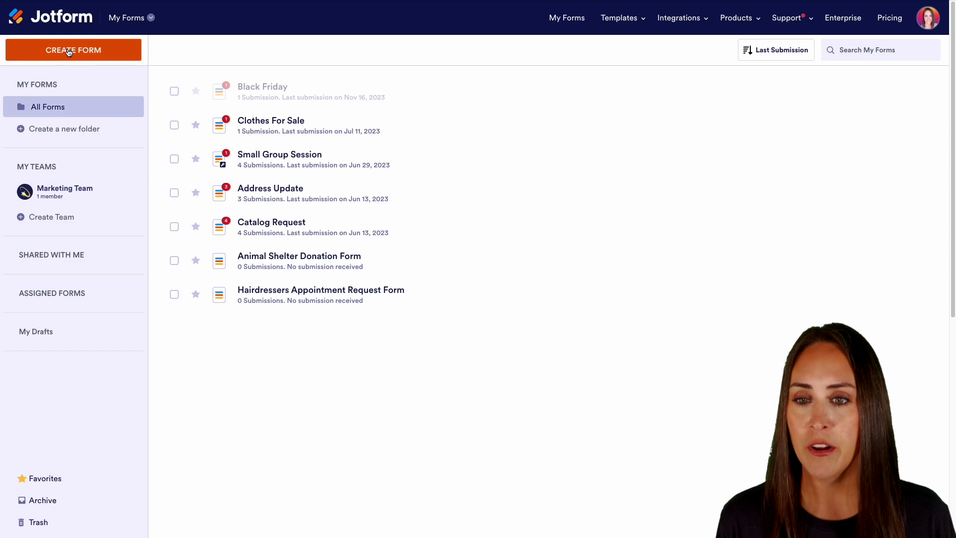
{"action": "left_click", "coordinate": [73, 50]}
{"action": "left_click", "coordinate": [380, 179]}
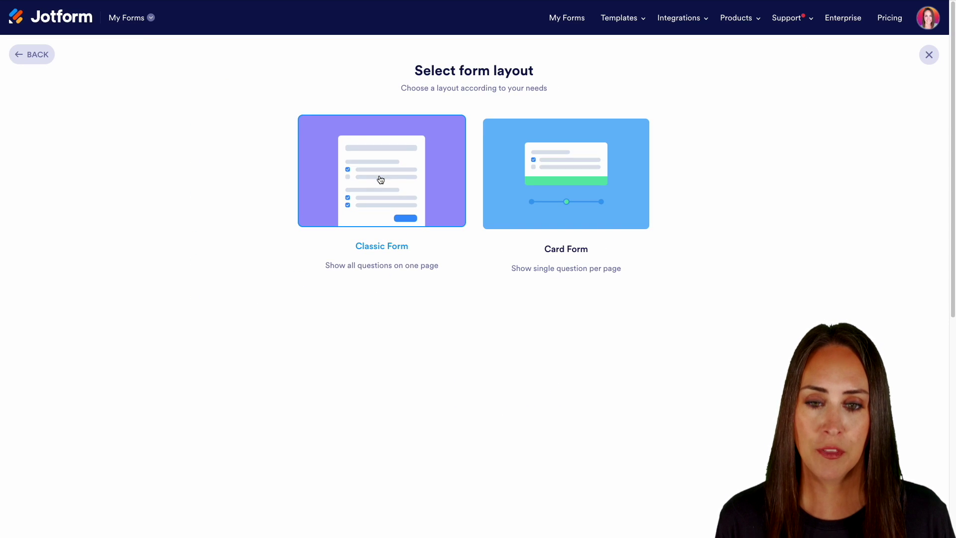
{"action": "left_click", "coordinate": [380, 179]}
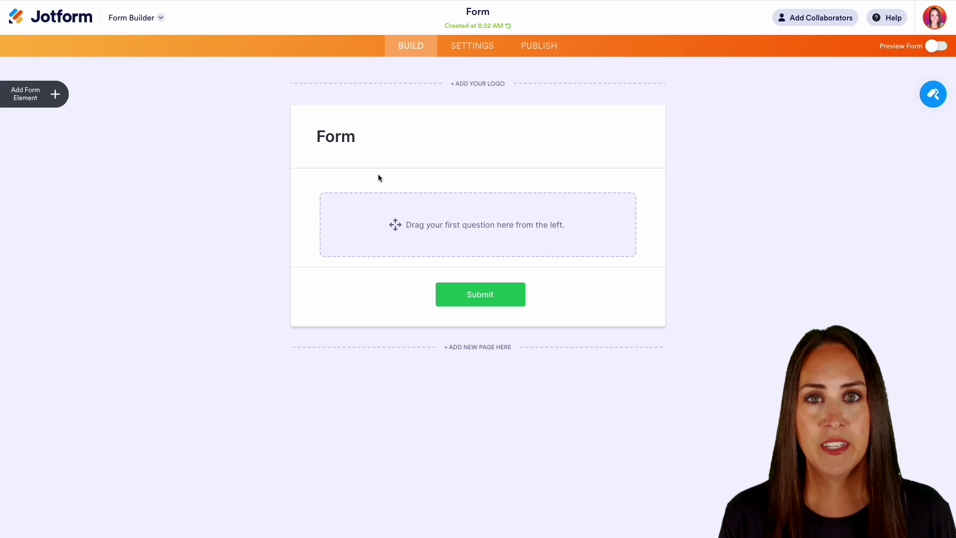
Step: Add Full Name, Email, Address and Phone Number fields to the form
{"action": "left_click", "coordinate": [54, 94]}
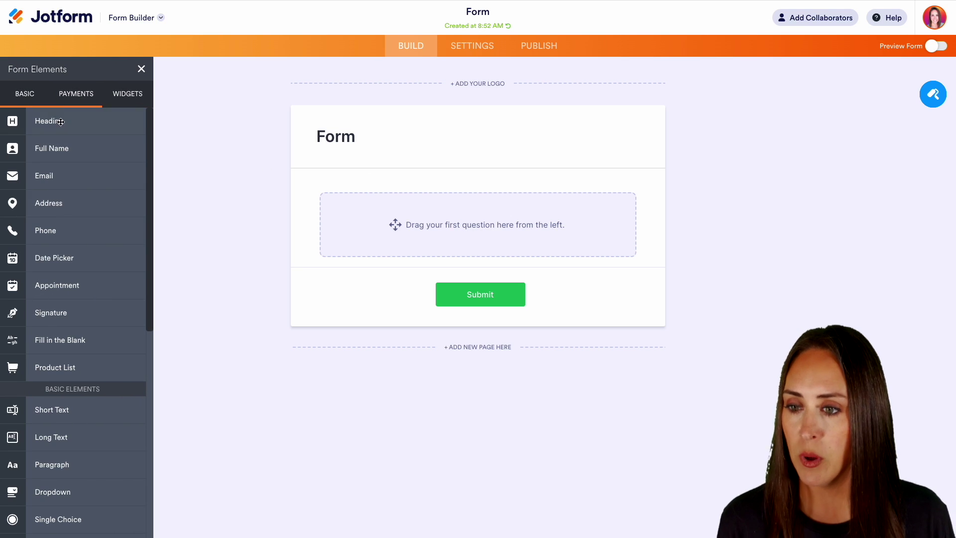
{"action": "left_click", "coordinate": [69, 149]}
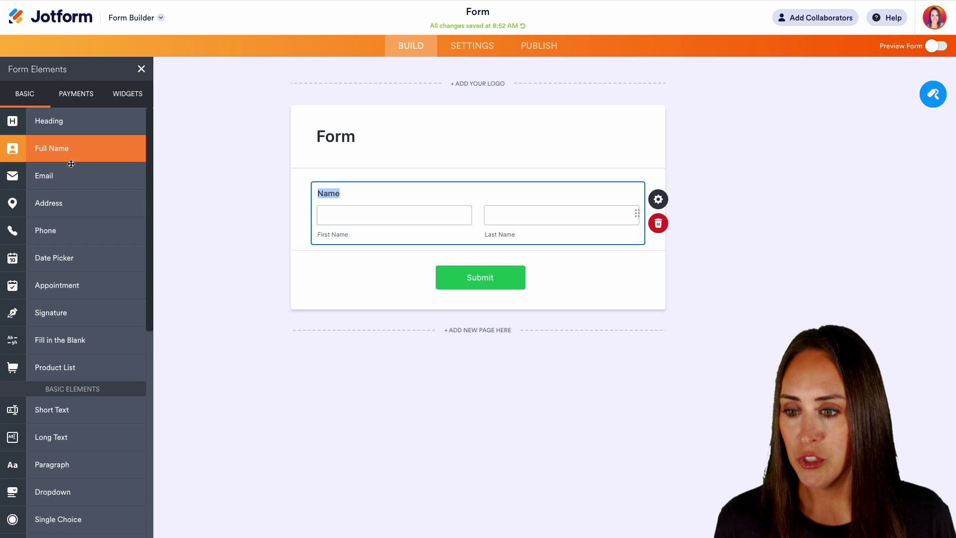
{"action": "left_click", "coordinate": [71, 177]}
{"action": "left_click", "coordinate": [74, 202]}
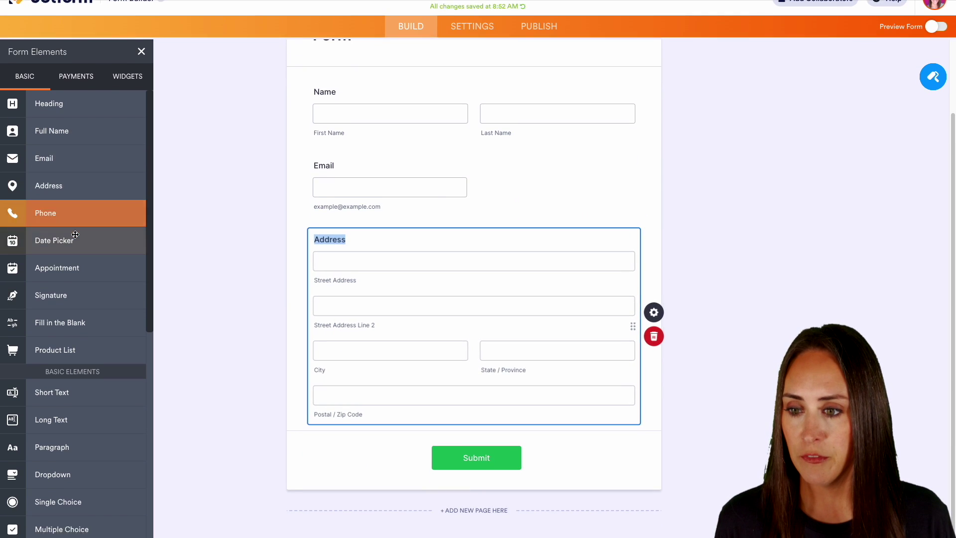
{"action": "left_click", "coordinate": [72, 193]}
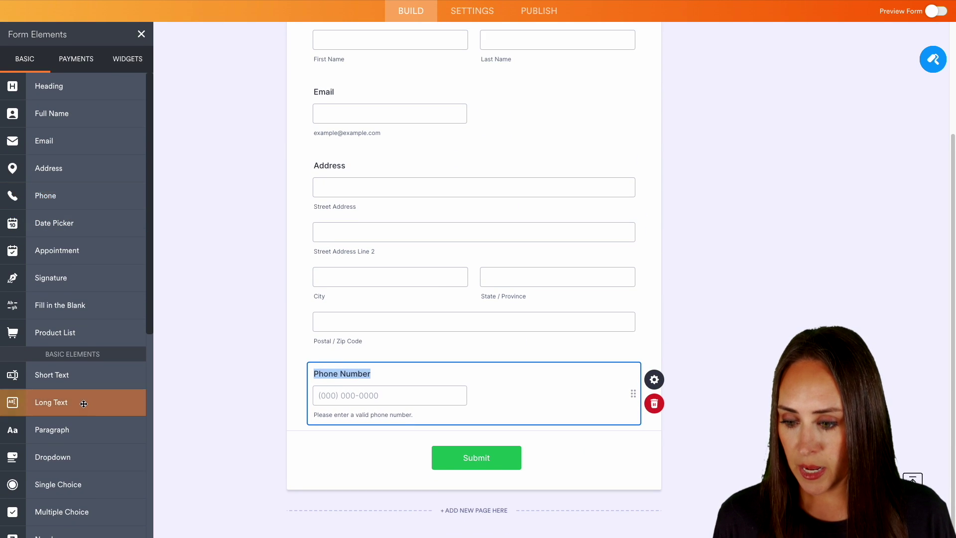
{"action": "scroll", "coordinate": [77, 399], "scroll_direction": "down", "scroll_amount": 3}
{"action": "scroll", "coordinate": [82, 408], "scroll_direction": "up", "scroll_amount": 3}
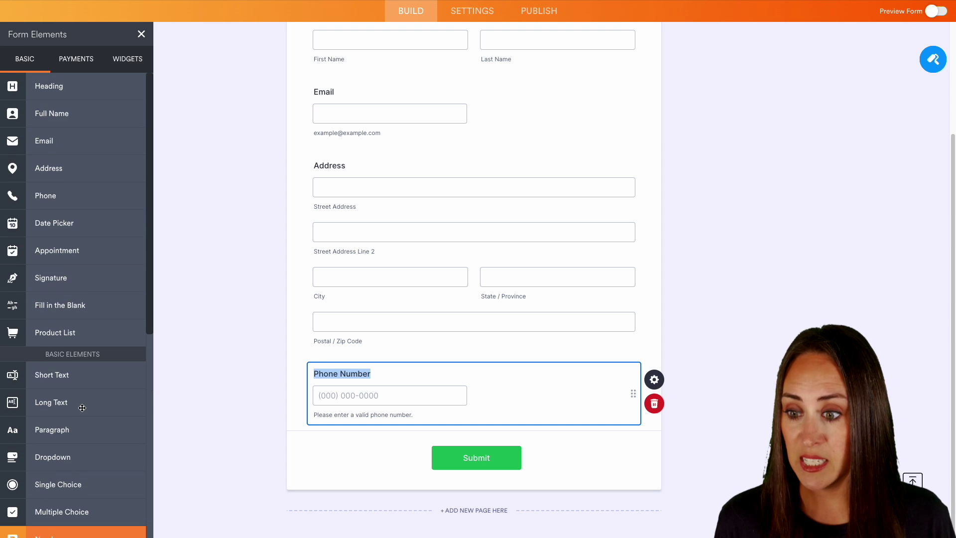
Step: Add a date field labelled 'Birthday', then an Appointment field below it
{"action": "left_click", "coordinate": [60, 225]}
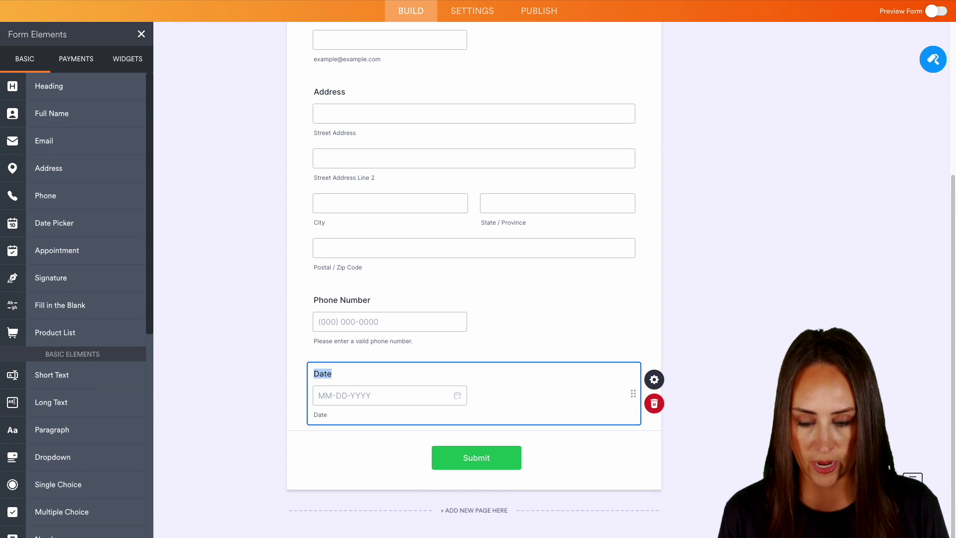
{"action": "type", "text": "Birthday"}
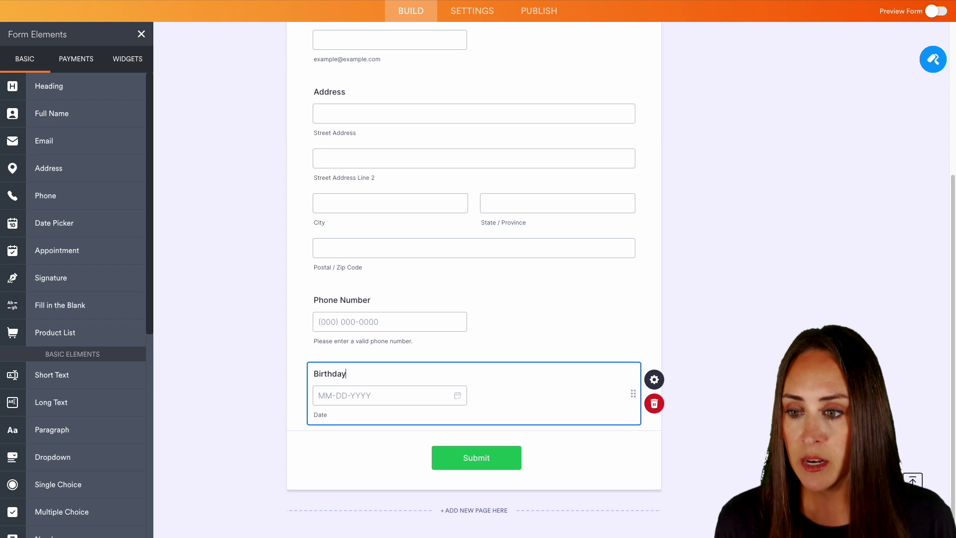
{"action": "left_click", "coordinate": [75, 250]}
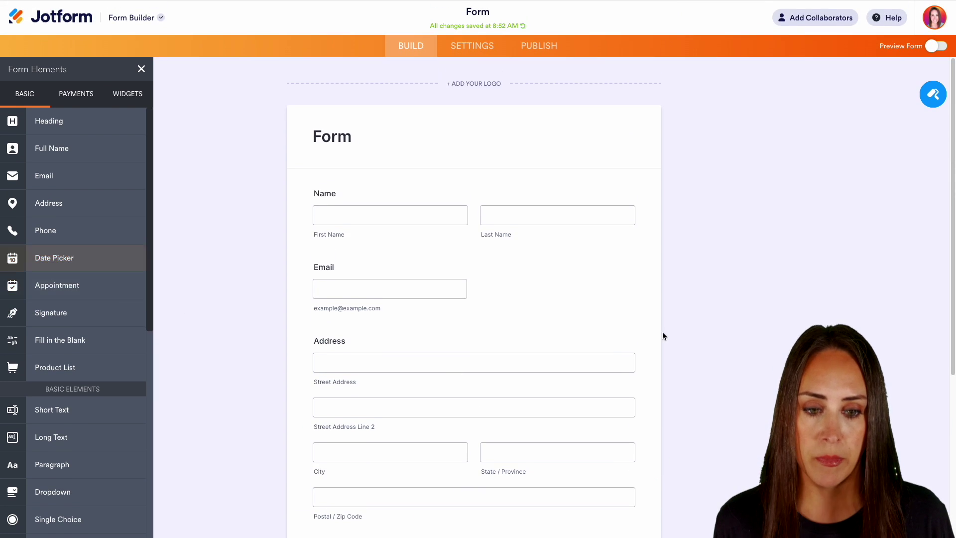
{"action": "scroll", "coordinate": [663, 335], "scroll_direction": "down", "scroll_amount": 5}
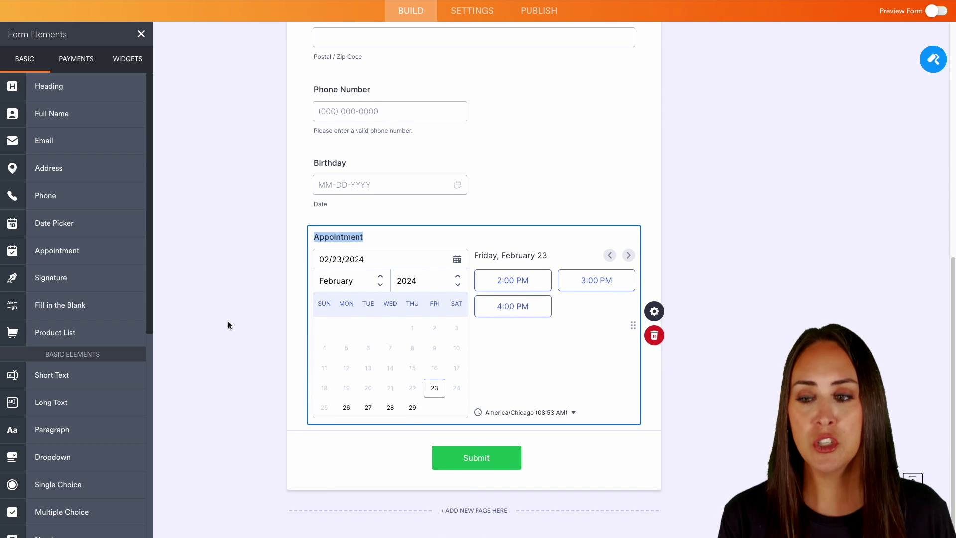
{"action": "scroll", "coordinate": [97, 374], "scroll_direction": "down", "scroll_amount": 5}
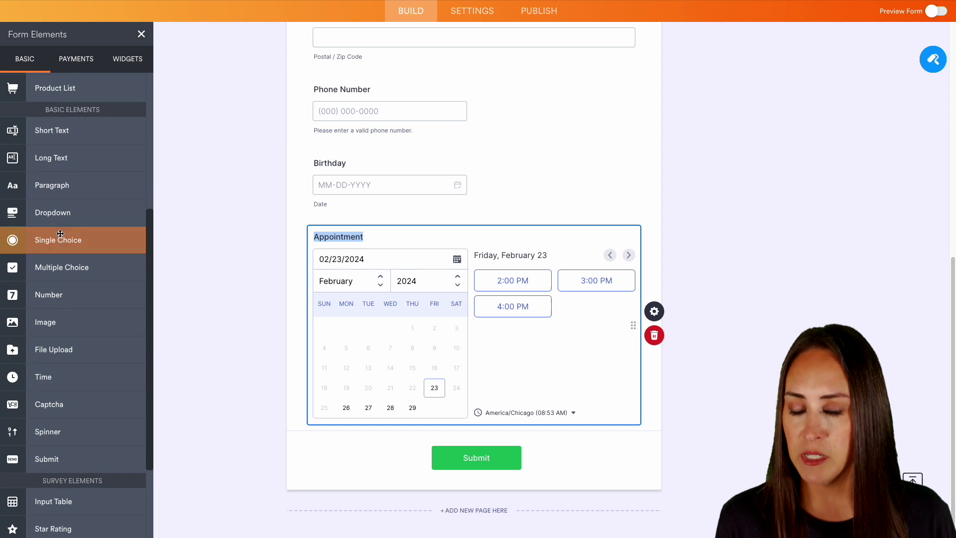
Step: Add a dropdown below Appointment and paste the salon services list as its options
{"action": "left_click", "coordinate": [61, 216]}
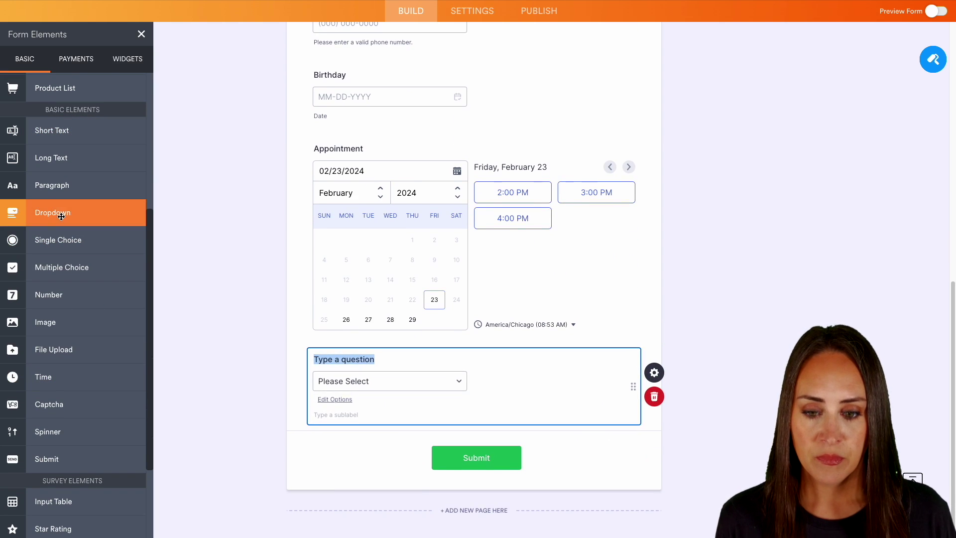
{"action": "left_click", "coordinate": [333, 400]}
{"action": "key", "text": "ctrl+v"}
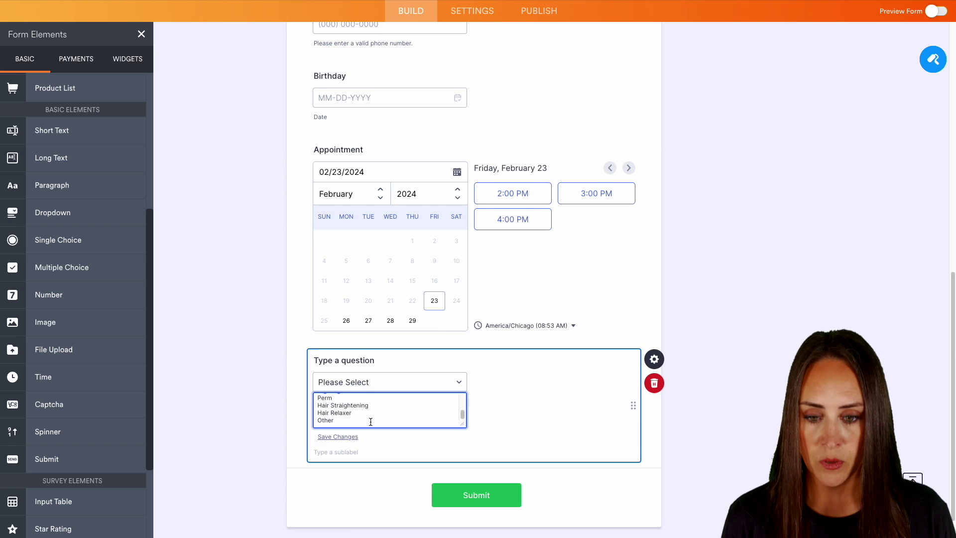
{"action": "scroll", "coordinate": [371, 421], "scroll_direction": "up", "scroll_amount": 5}
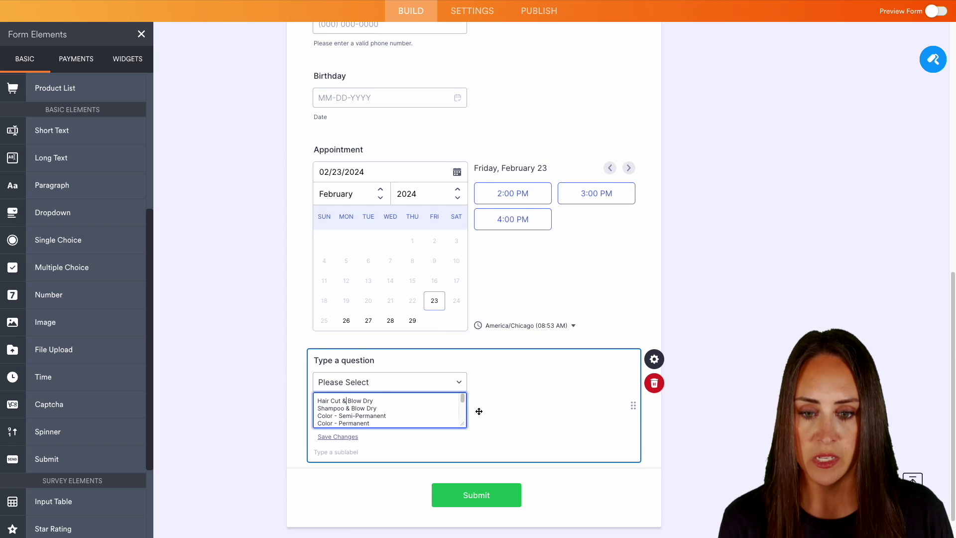
{"action": "left_click", "coordinate": [344, 361]}
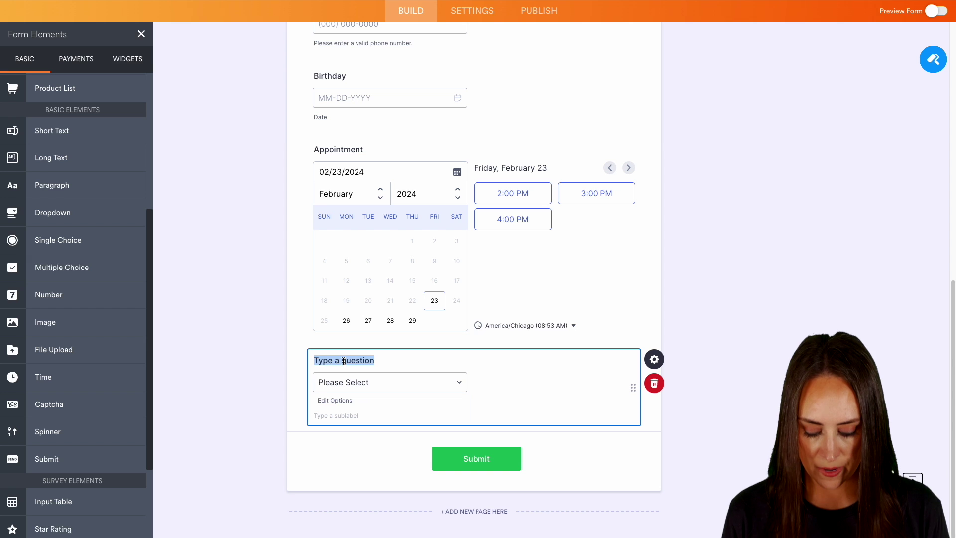
Step: Label the new dropdown 'Service Options'
{"action": "type", "text": "Service Options"}
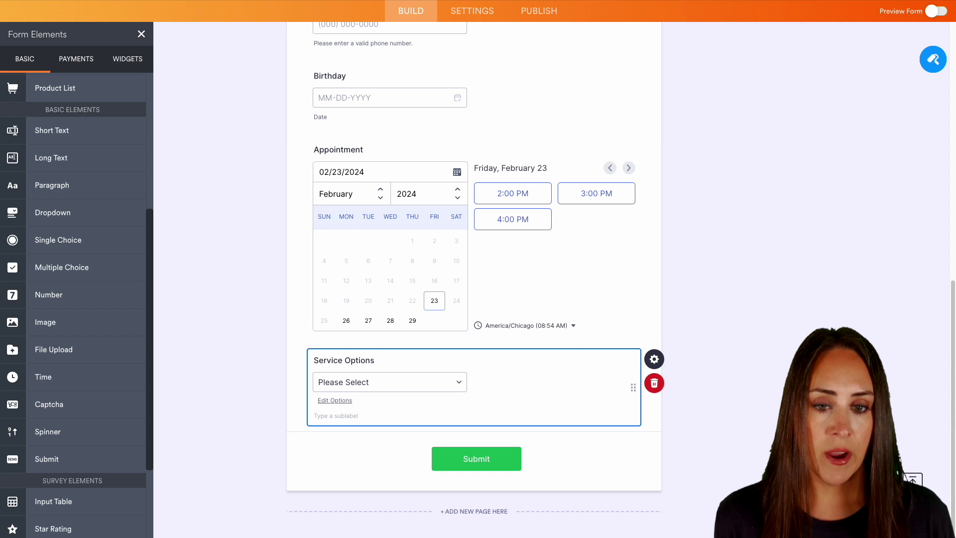
{"action": "left_click", "coordinate": [619, 434]}
{"action": "scroll", "coordinate": [612, 388], "scroll_direction": "up", "scroll_amount": 1}
Step: Adjust the Appointment field's availability lunchtime so a 1:00 PM slot is added
{"action": "left_click", "coordinate": [606, 343]}
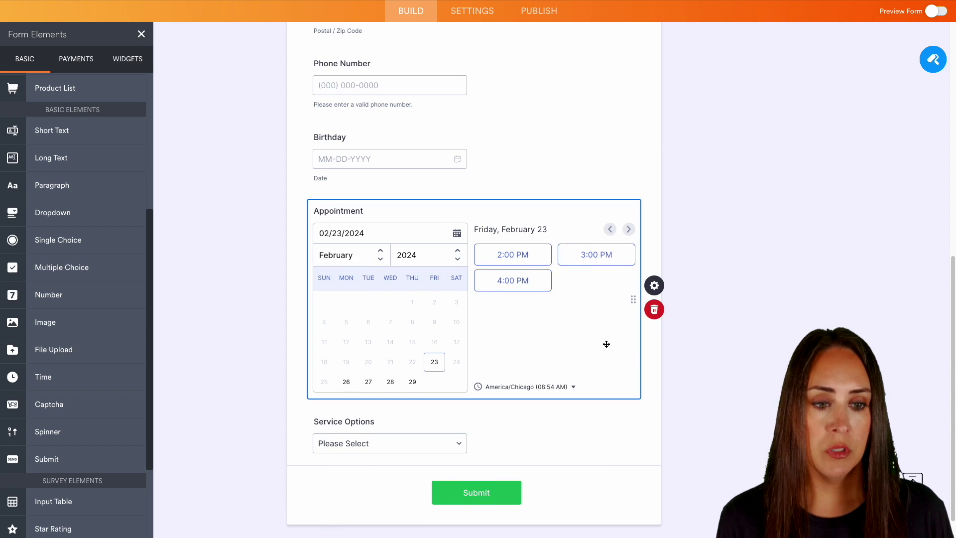
{"action": "left_click", "coordinate": [662, 290]}
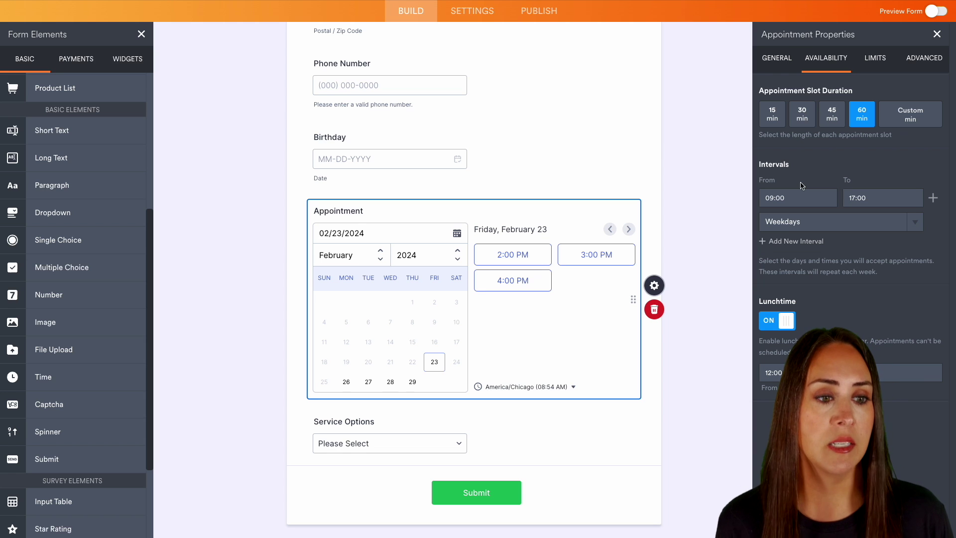
{"action": "left_click", "coordinate": [796, 242]}
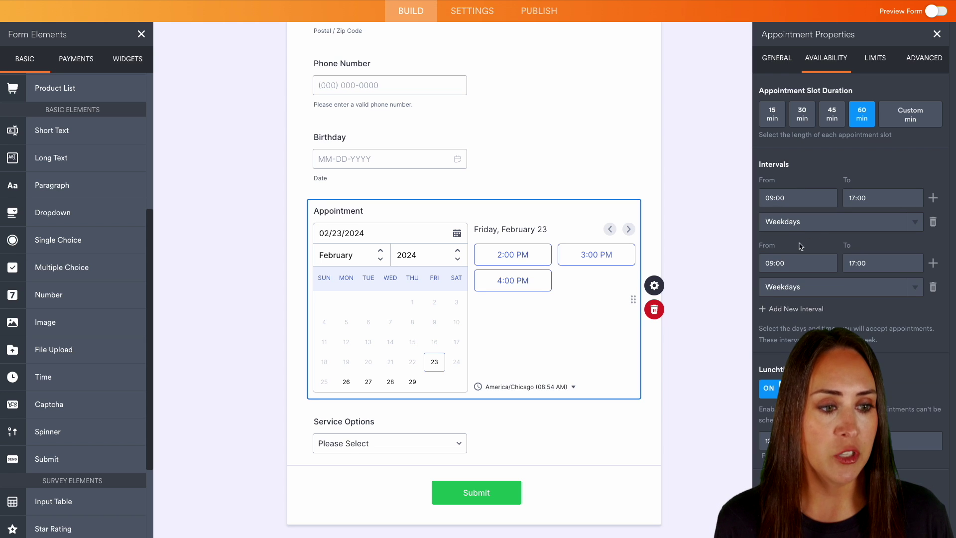
{"action": "left_click", "coordinate": [792, 286]}
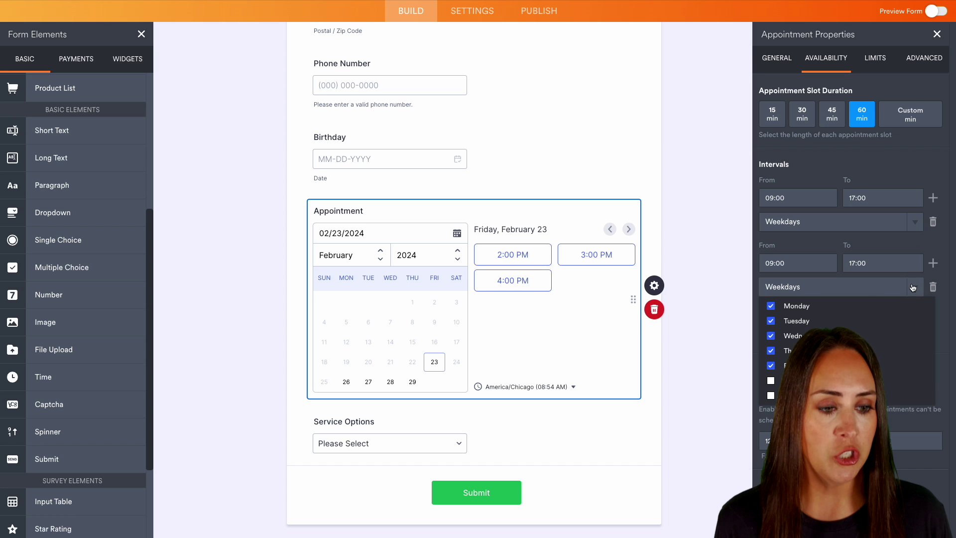
{"action": "left_click", "coordinate": [933, 287]}
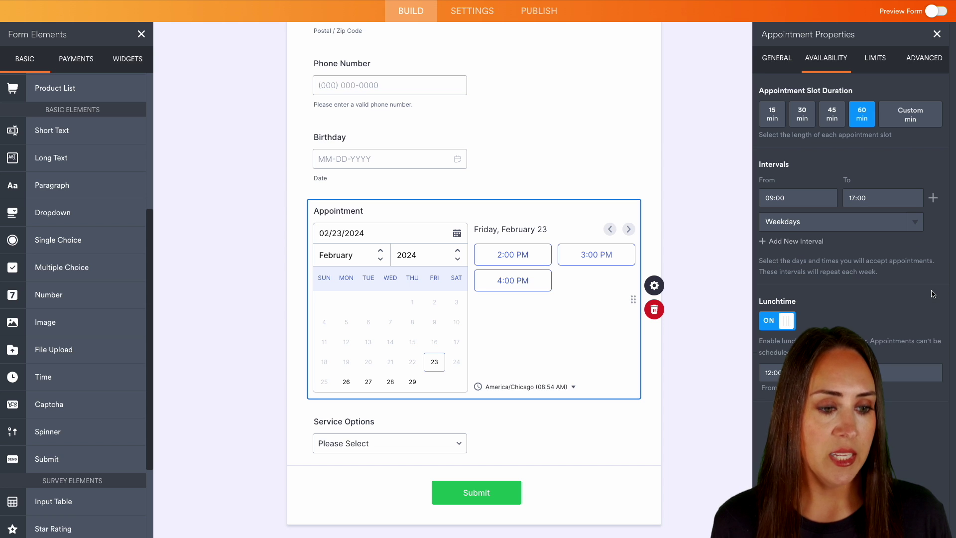
{"action": "left_click", "coordinate": [775, 322]}
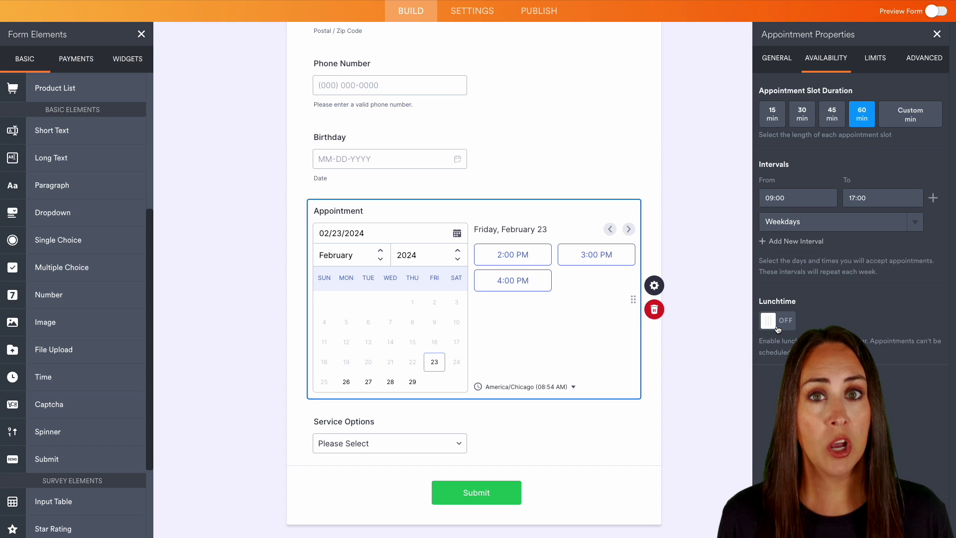
{"action": "left_click", "coordinate": [777, 327]}
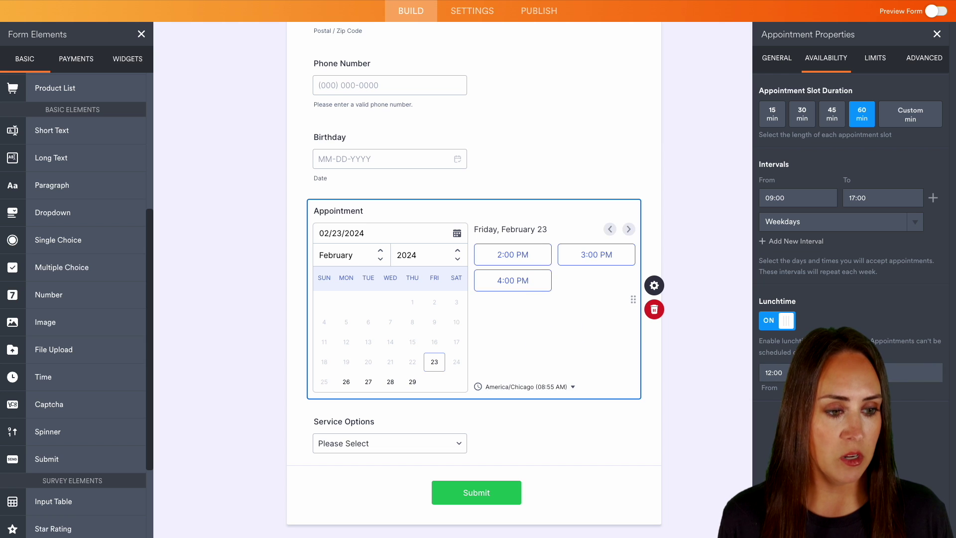
{"action": "left_click", "coordinate": [915, 372]}
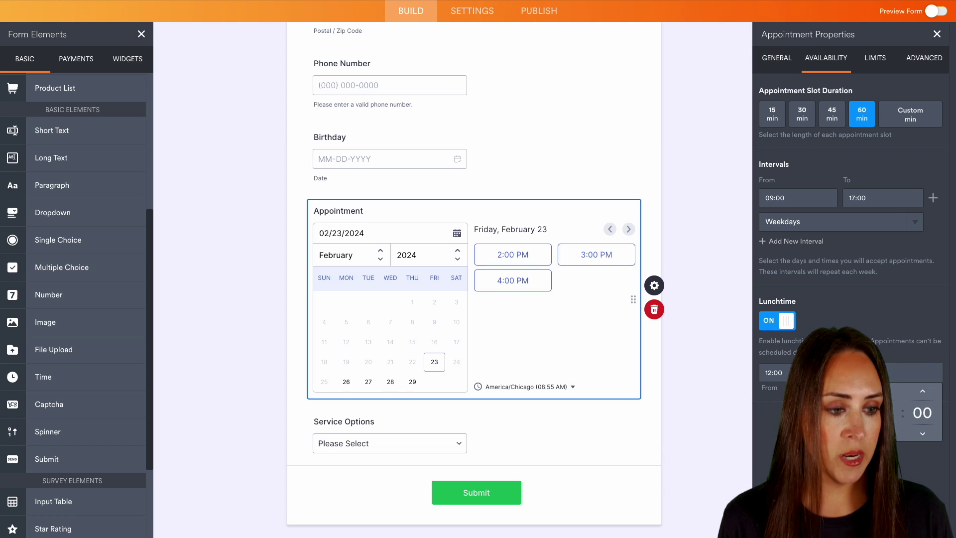
{"action": "left_click", "coordinate": [885, 326]}
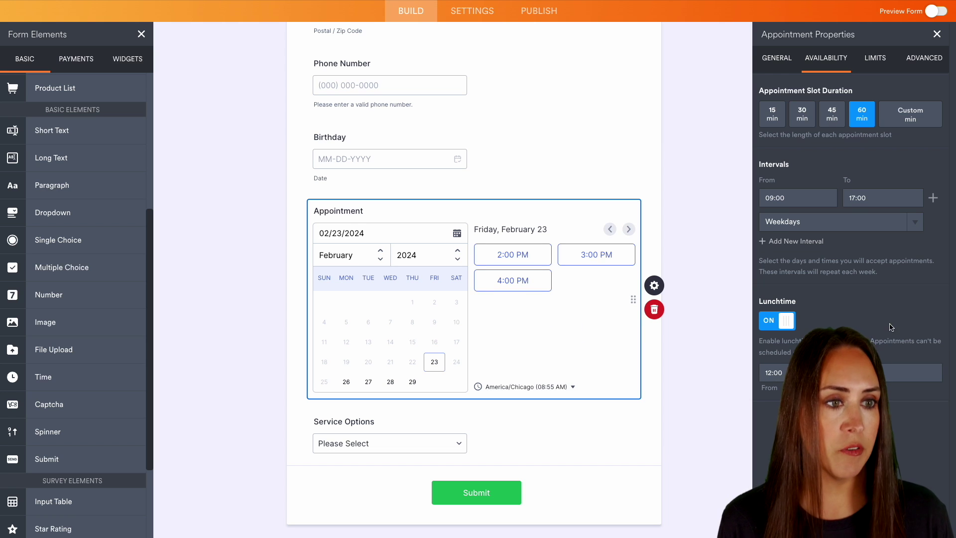
Step: Check the Appointment limits' maximum per day, then view its Advanced settings
{"action": "left_click", "coordinate": [881, 63]}
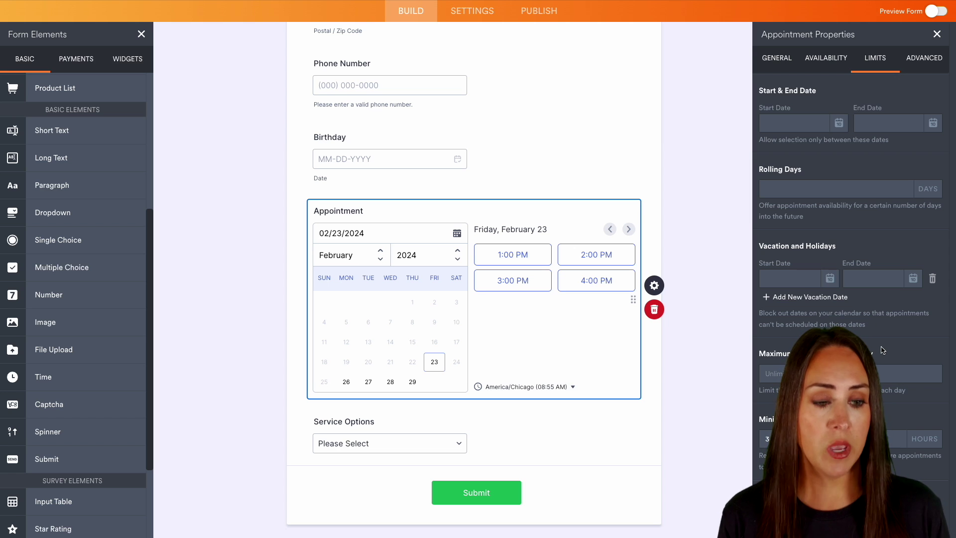
{"action": "left_click", "coordinate": [781, 371]}
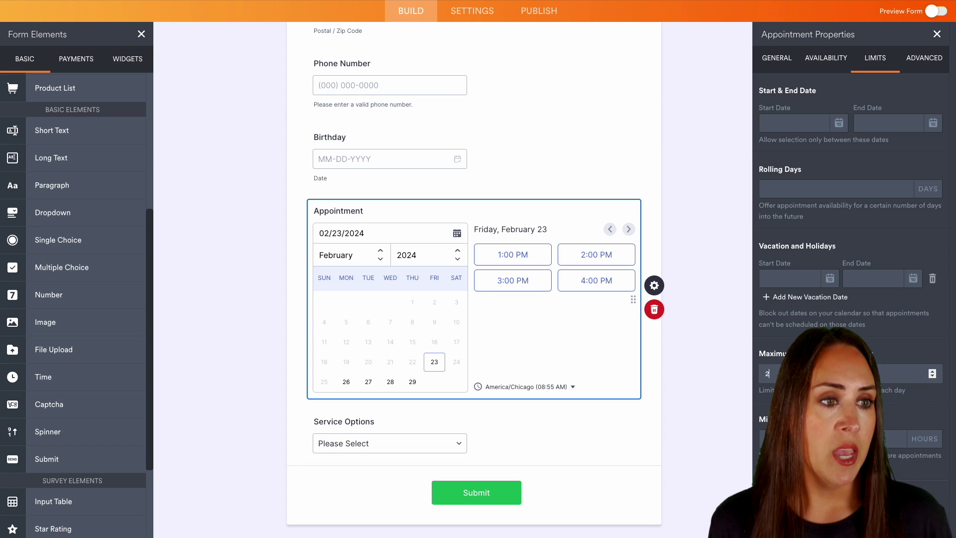
{"action": "left_click", "coordinate": [925, 66]}
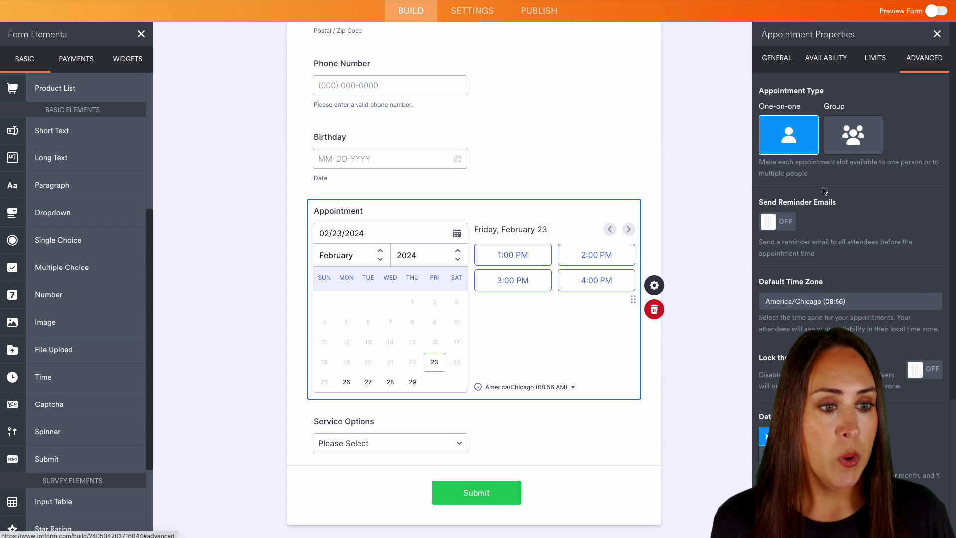
Step: Enable reminder emails and add a second reminder alongside the 2-hour one
{"action": "scroll", "coordinate": [782, 212], "scroll_direction": "down", "scroll_amount": 1}
{"action": "left_click", "coordinate": [782, 212]}
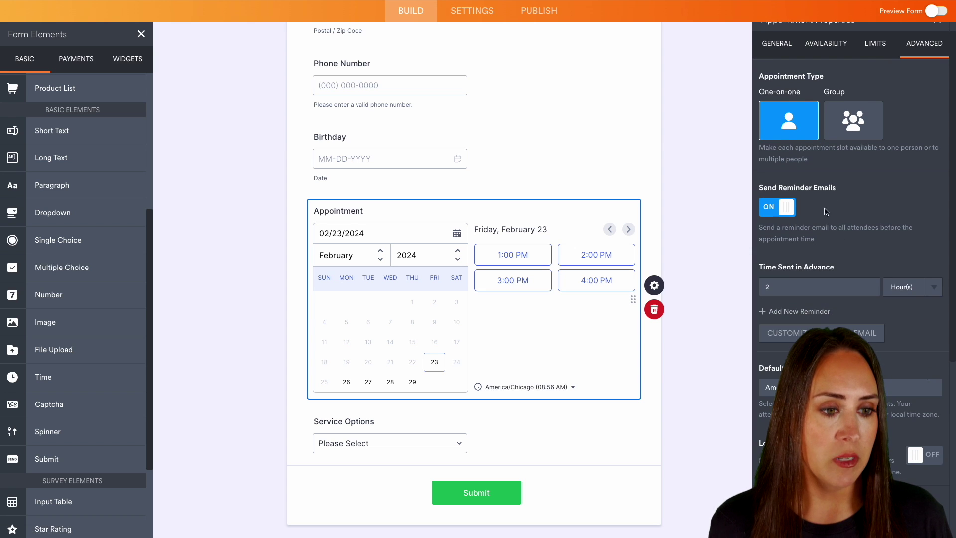
{"action": "scroll", "coordinate": [890, 199], "scroll_direction": "down", "scroll_amount": 4}
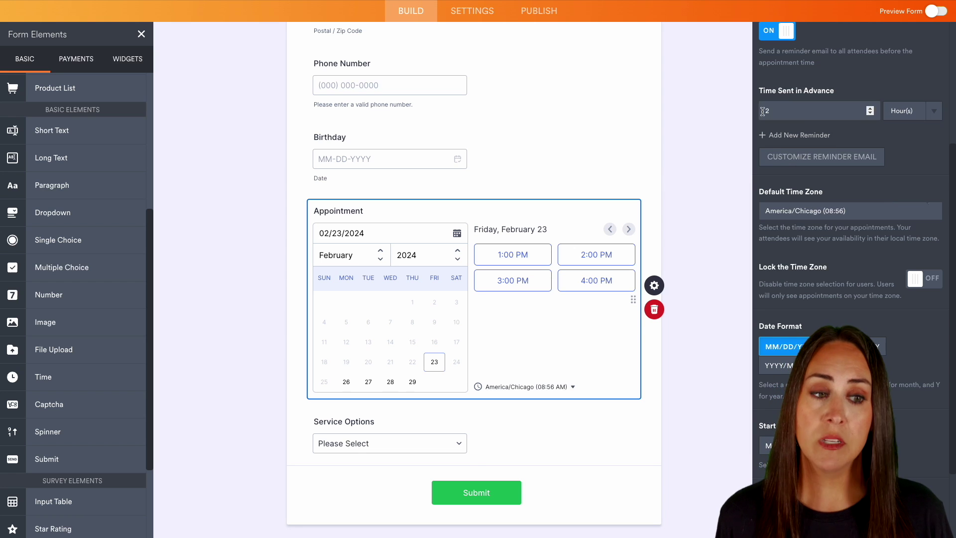
{"action": "left_click", "coordinate": [771, 141]}
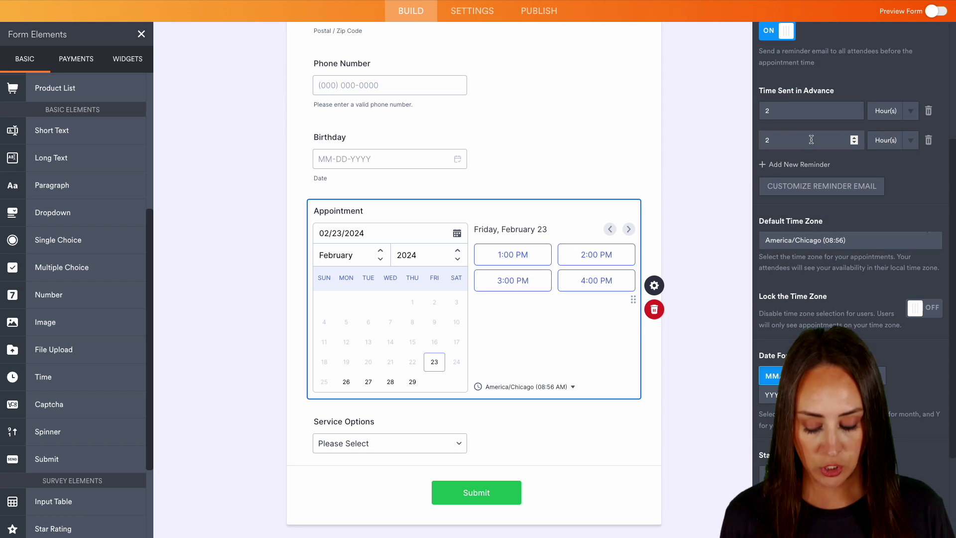
{"action": "left_click", "coordinate": [808, 140]}
Step: Set the second reminder to 24 hours, review the reminder email and sender, and save it
{"action": "type", "text": "4"}
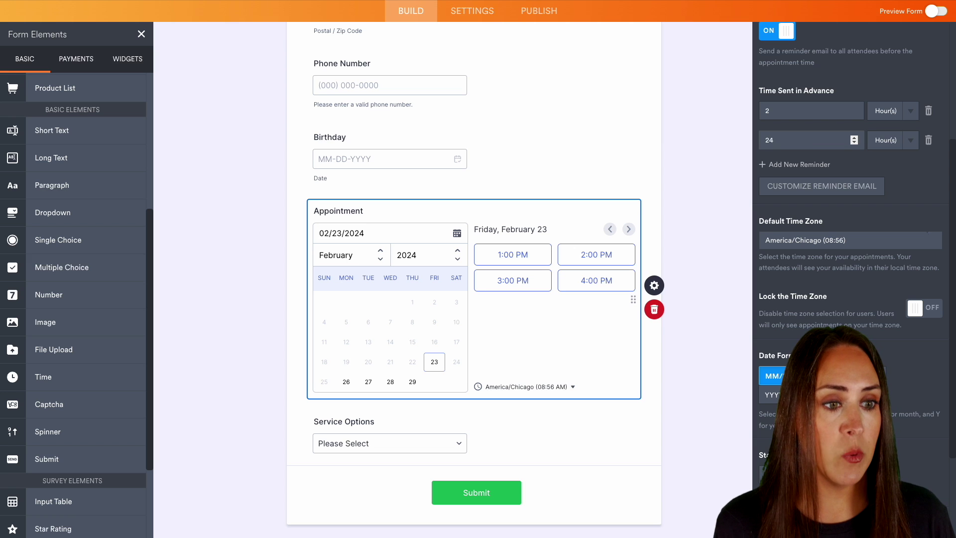
{"action": "left_click", "coordinate": [811, 191]}
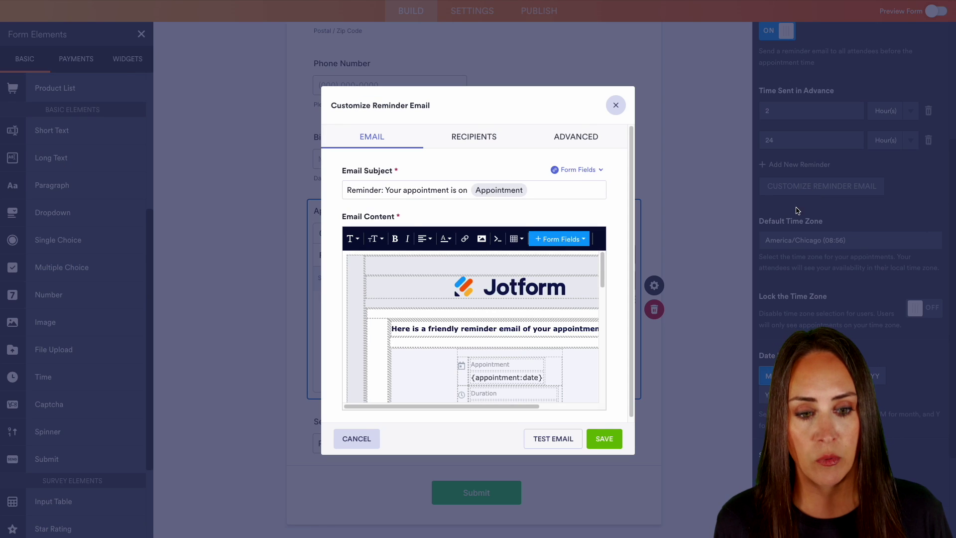
{"action": "scroll", "coordinate": [621, 328], "scroll_direction": "down", "scroll_amount": 1}
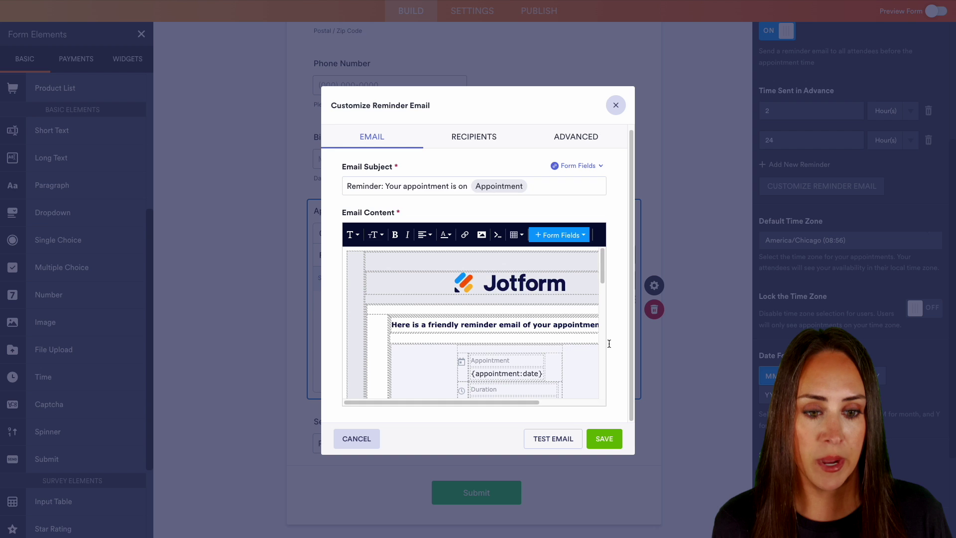
{"action": "scroll", "coordinate": [549, 335], "scroll_direction": "down", "scroll_amount": 3}
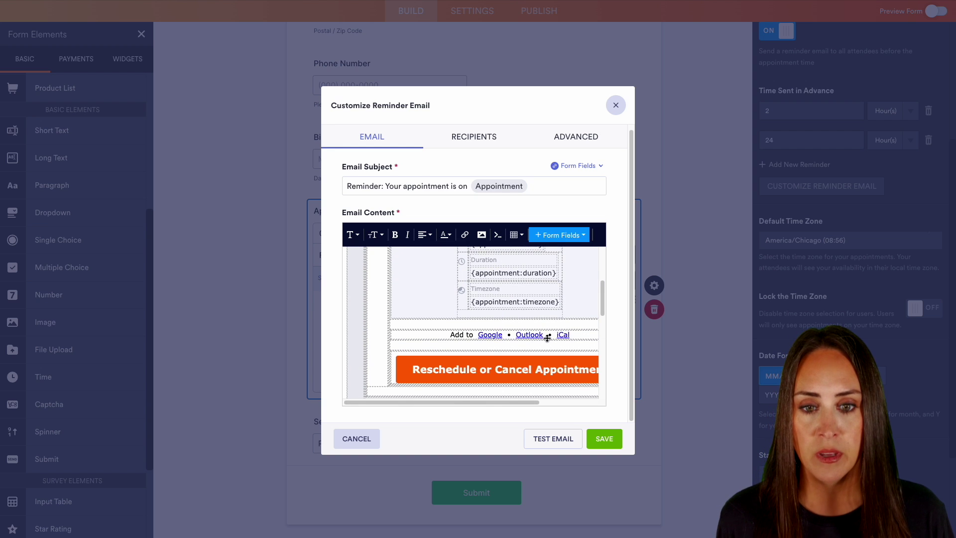
{"action": "scroll", "coordinate": [547, 337], "scroll_direction": "up", "scroll_amount": 4}
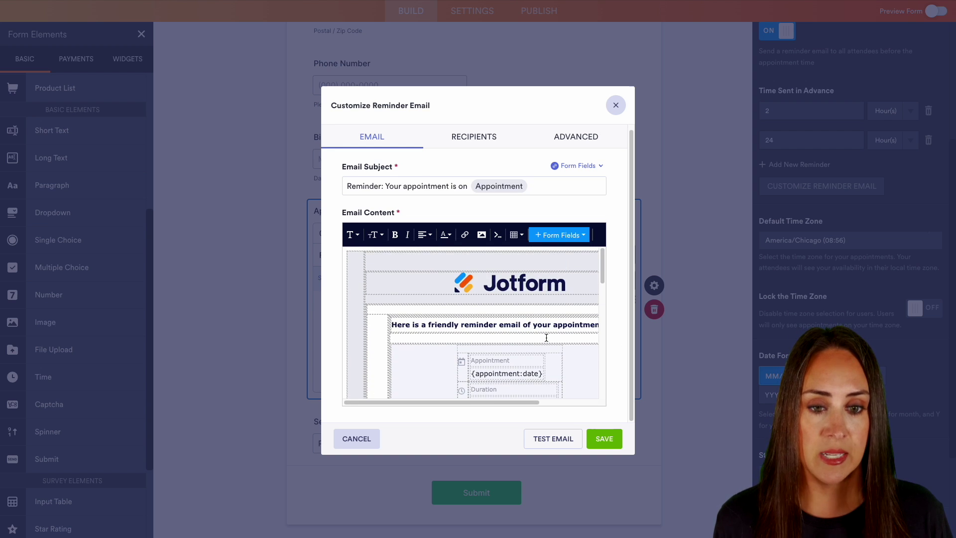
{"action": "scroll", "coordinate": [546, 338], "scroll_direction": "up", "scroll_amount": 1}
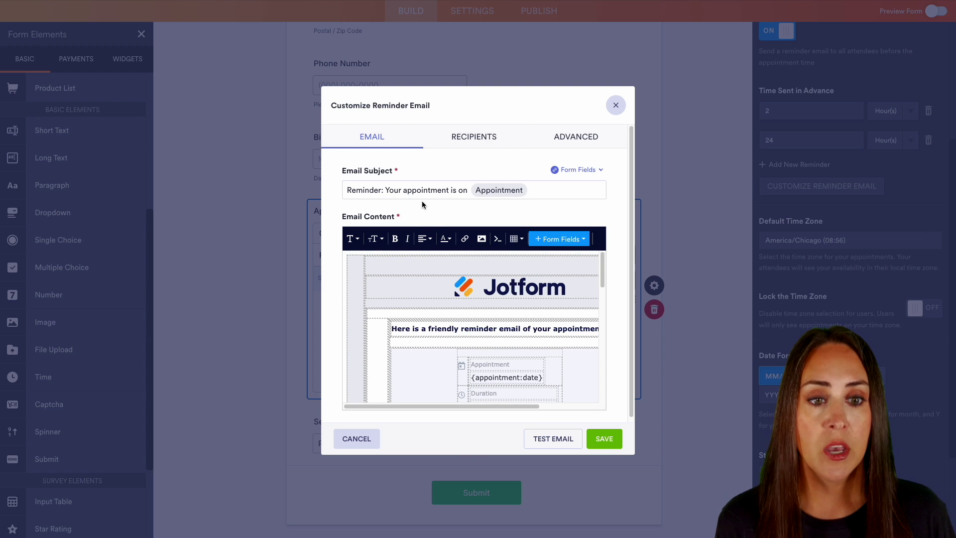
{"action": "left_click", "coordinate": [573, 138]}
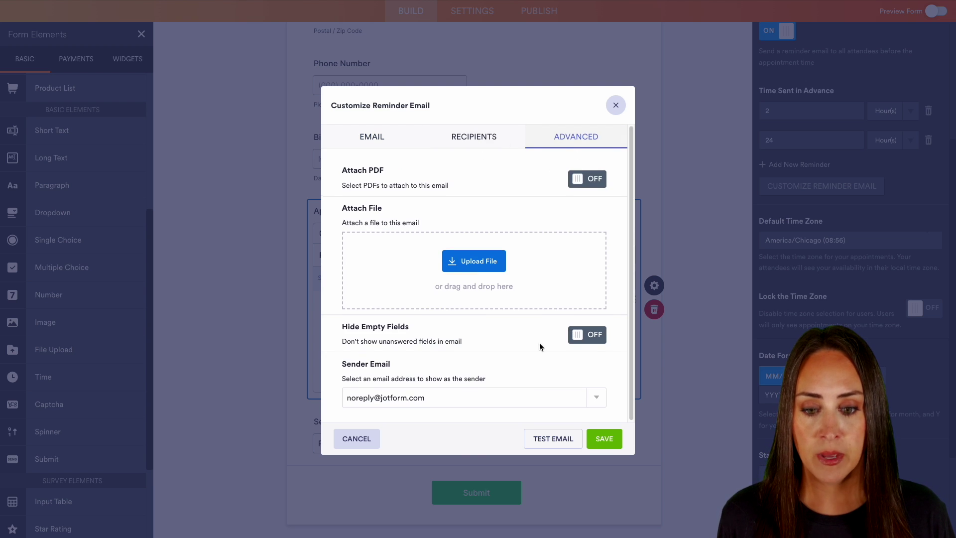
{"action": "left_click", "coordinate": [490, 397]}
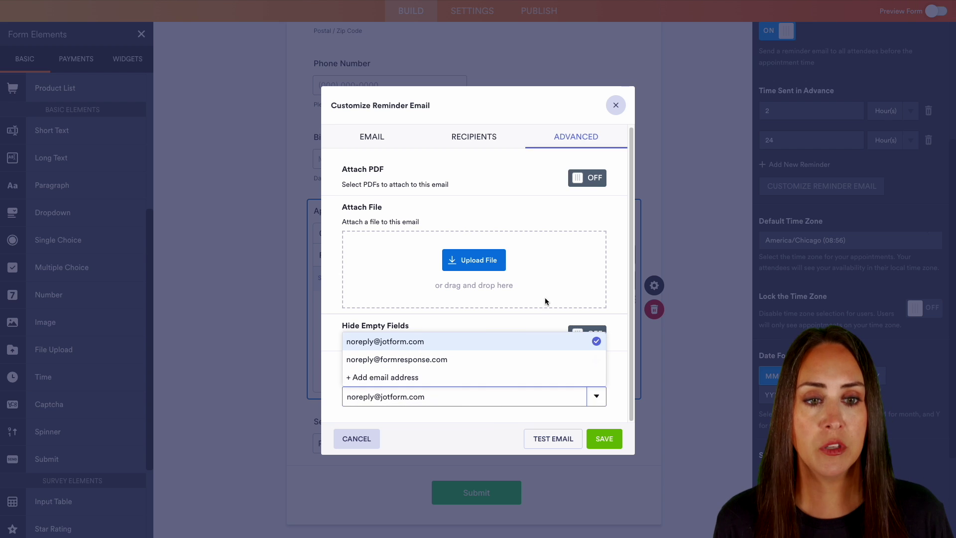
{"action": "left_click", "coordinate": [604, 438]}
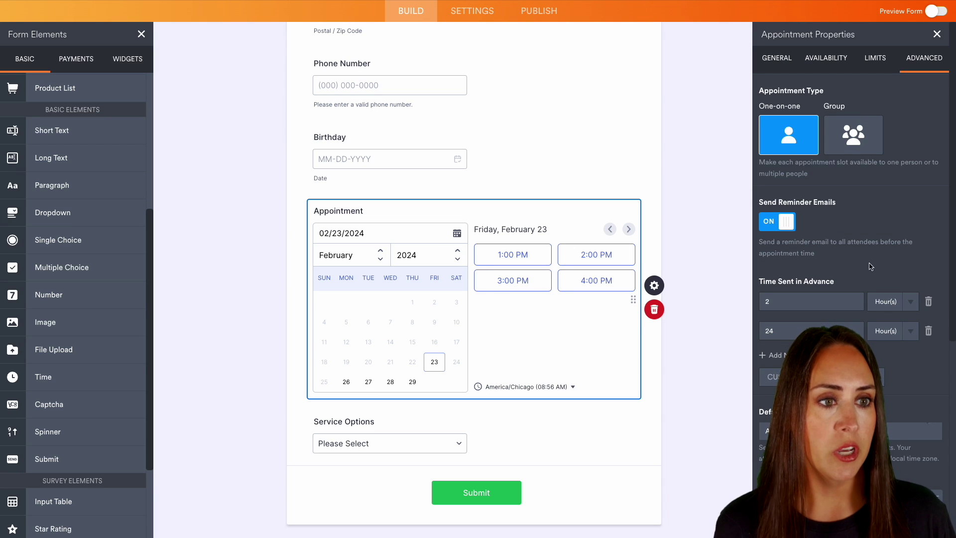
Step: Add a Single Choice question placed below Service Options
{"action": "left_click", "coordinate": [936, 34]}
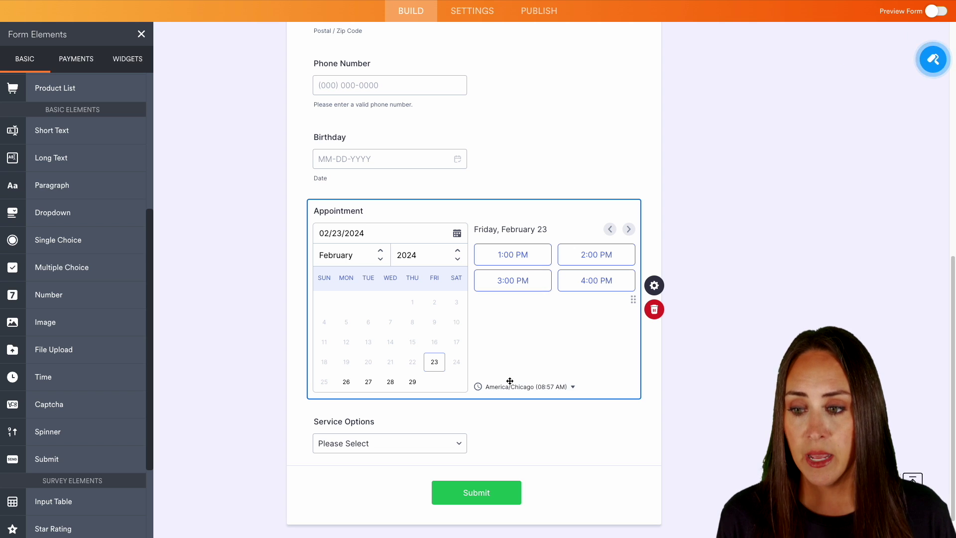
{"action": "left_click", "coordinate": [85, 248]}
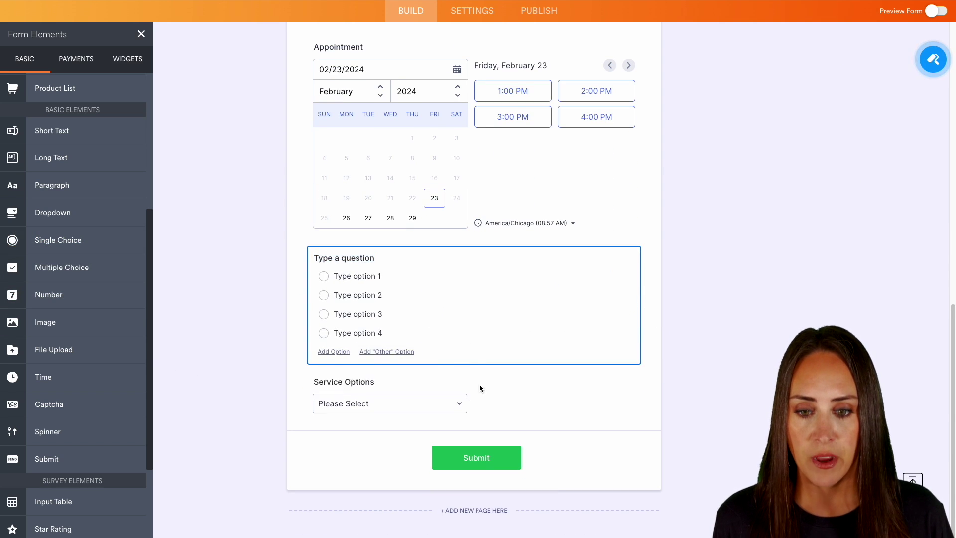
{"action": "left_click_drag", "start_coordinate": [479, 384], "coordinate": [470, 293]}
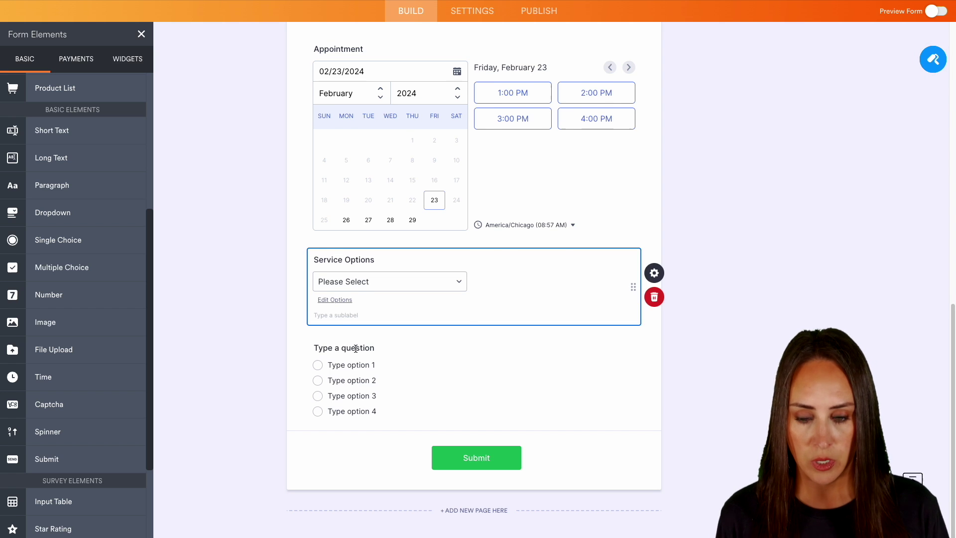
Step: Word it 'Would you like to be notified of professional services?' with only Yes and No answers
{"action": "left_click", "coordinate": [384, 346]}
{"action": "type", "text": "Would you like to be notified of professional services?"}
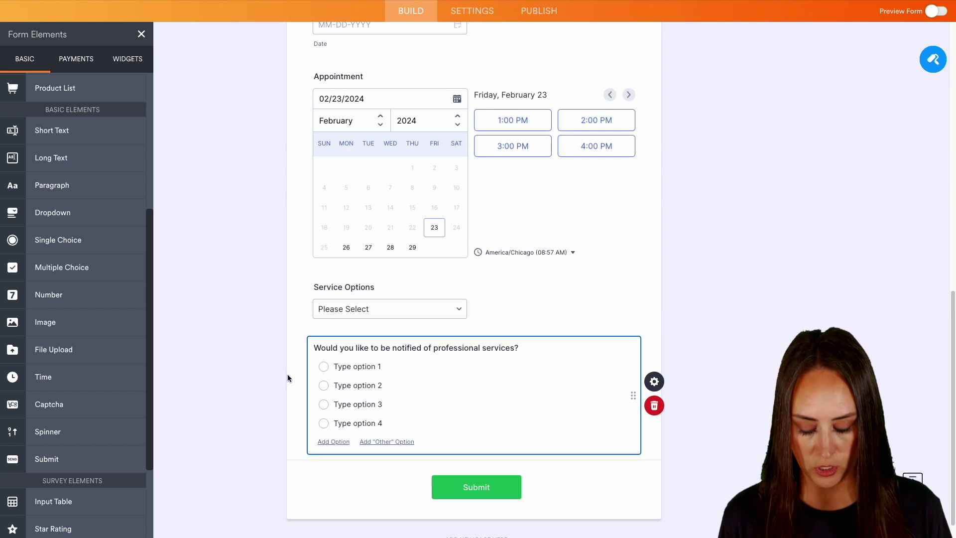
{"action": "left_click", "coordinate": [352, 366]}
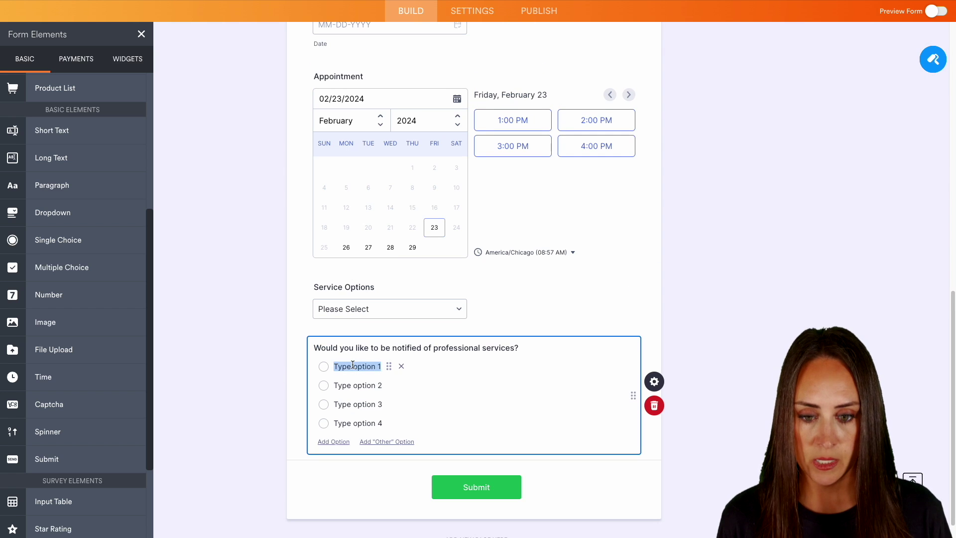
{"action": "type", "text": "Yes"}
{"action": "left_click", "coordinate": [362, 385]}
{"action": "type", "text": "N"}
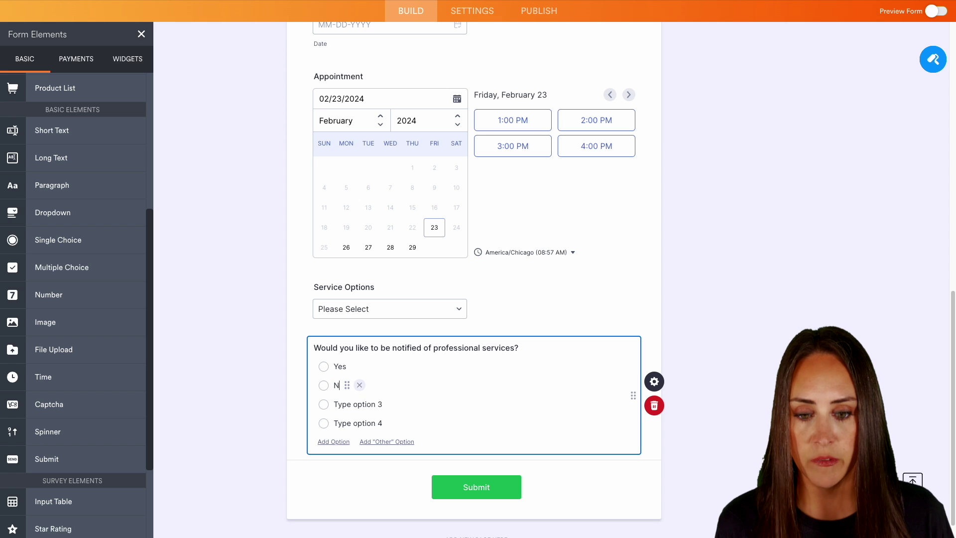
{"action": "type", "text": "o"}
{"action": "left_click", "coordinate": [406, 404]}
{"action": "left_click", "coordinate": [406, 404]}
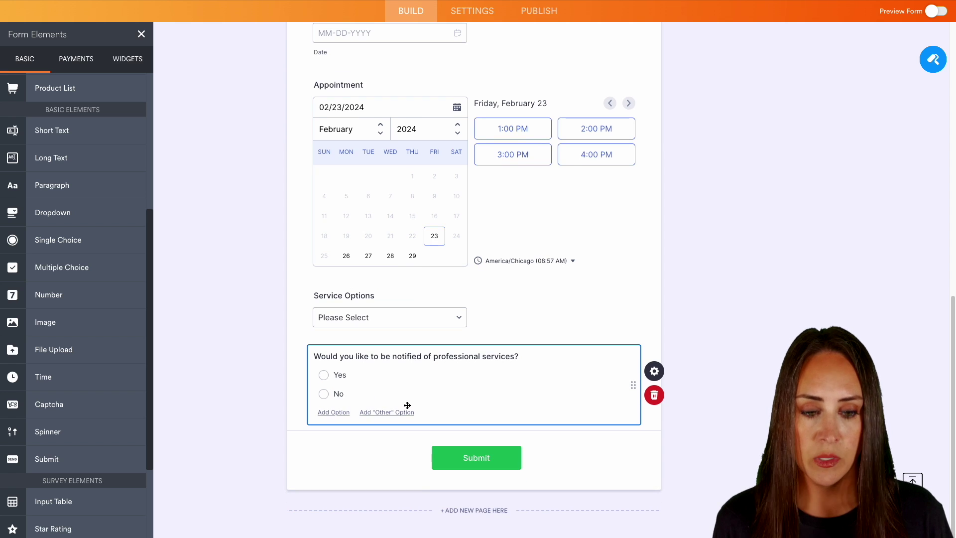
Step: Delete the 'Form' title header and dismiss the field-deleted notice
{"action": "scroll", "coordinate": [500, 402], "scroll_direction": "up", "scroll_amount": 10}
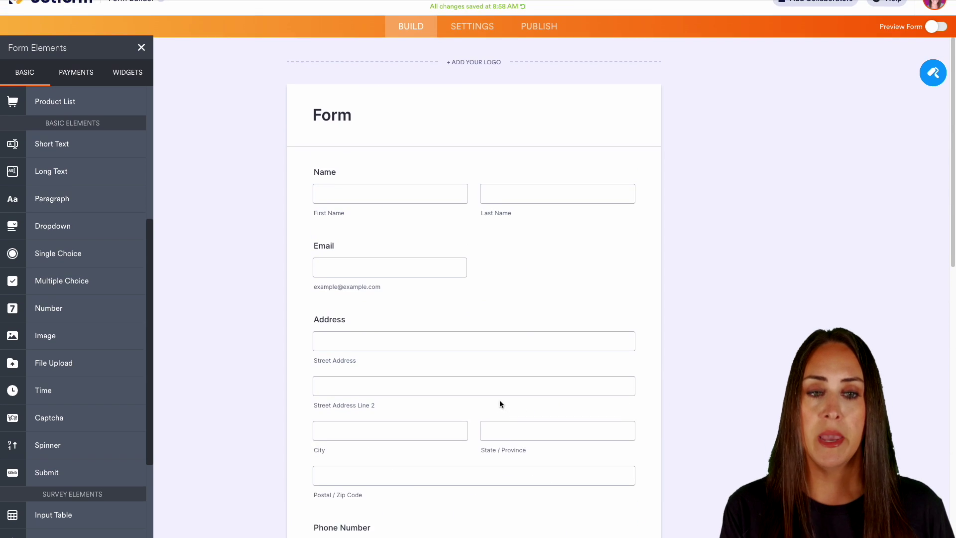
{"action": "scroll", "coordinate": [500, 403], "scroll_direction": "up", "scroll_amount": 1}
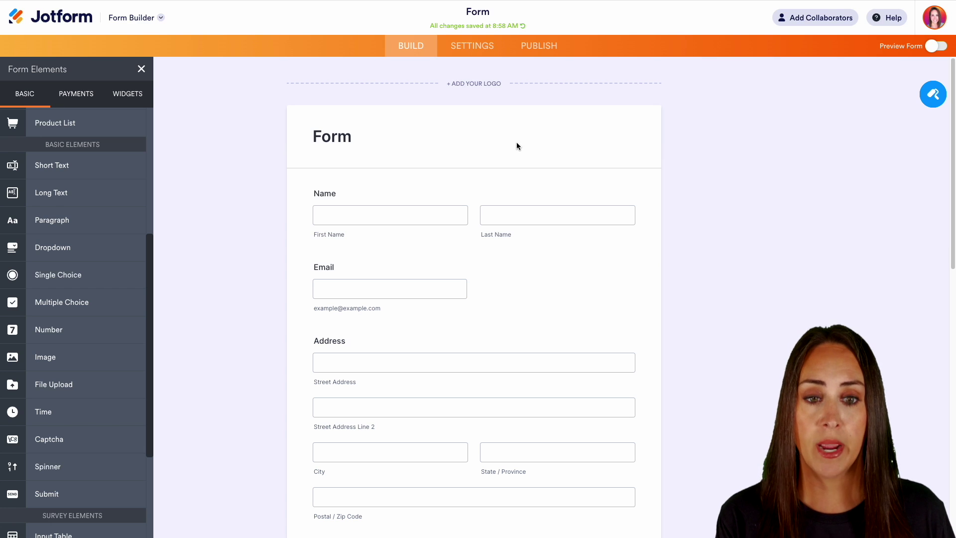
{"action": "left_click", "coordinate": [335, 134]}
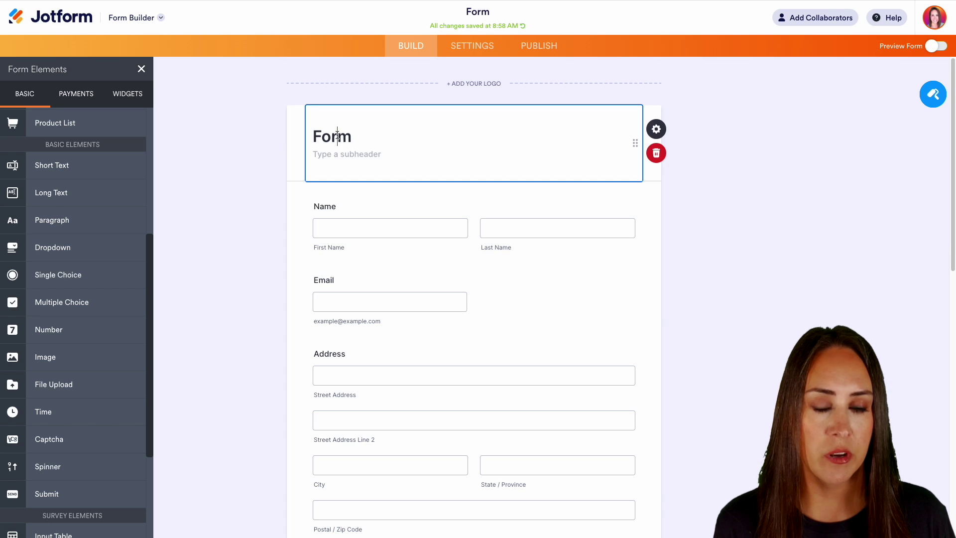
{"action": "left_click", "coordinate": [664, 156]}
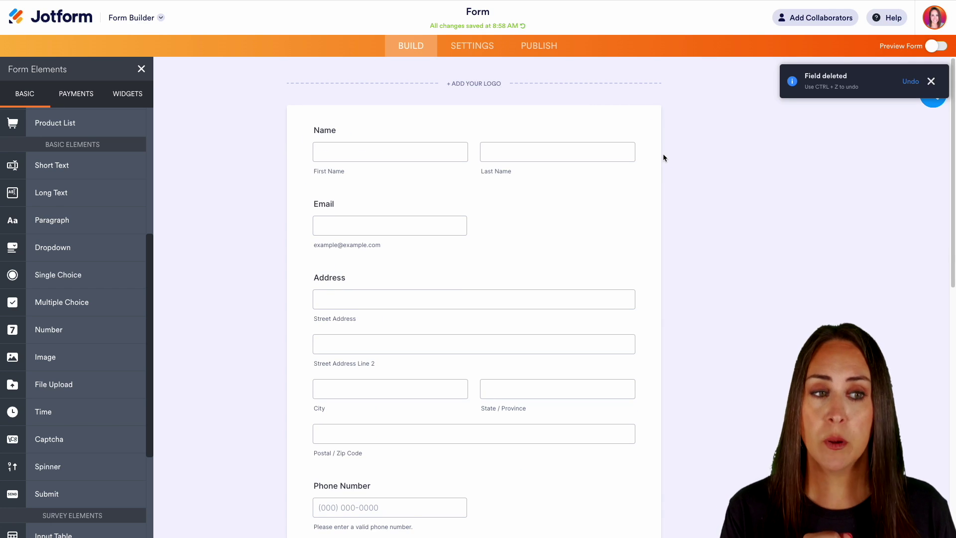
{"action": "left_click", "coordinate": [930, 82]}
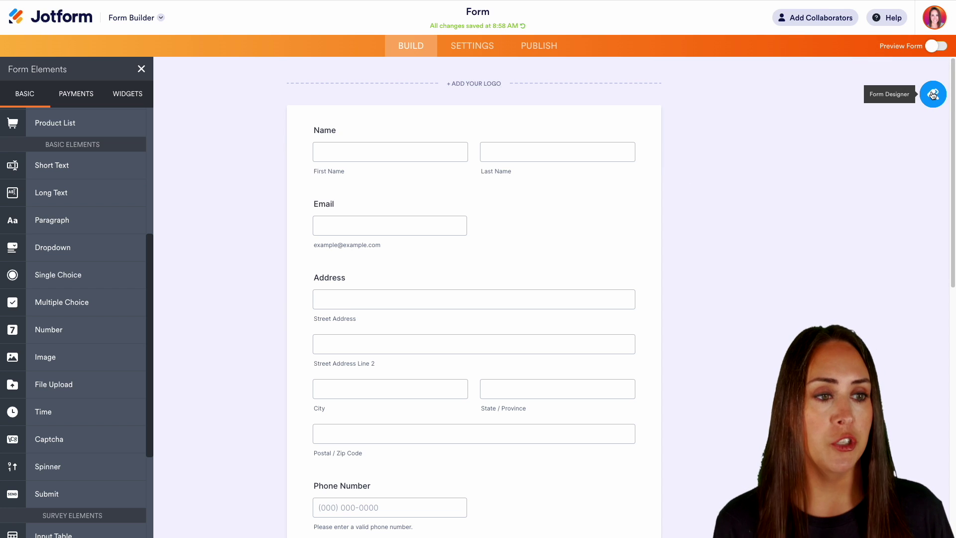
Step: Set a photo of salon brushes, a comb and a spray bottle as the form's page background image
{"action": "left_click", "coordinate": [932, 95]}
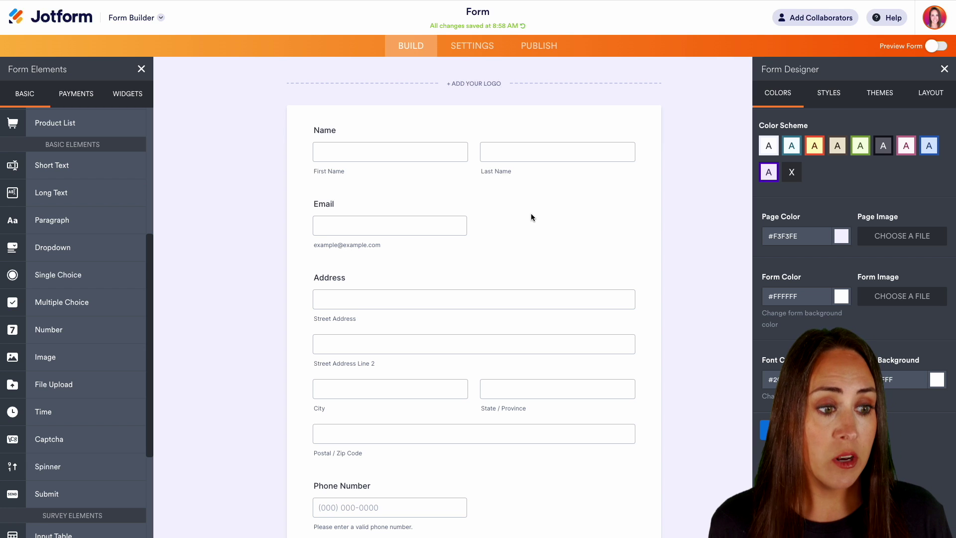
{"action": "left_click", "coordinate": [897, 239]}
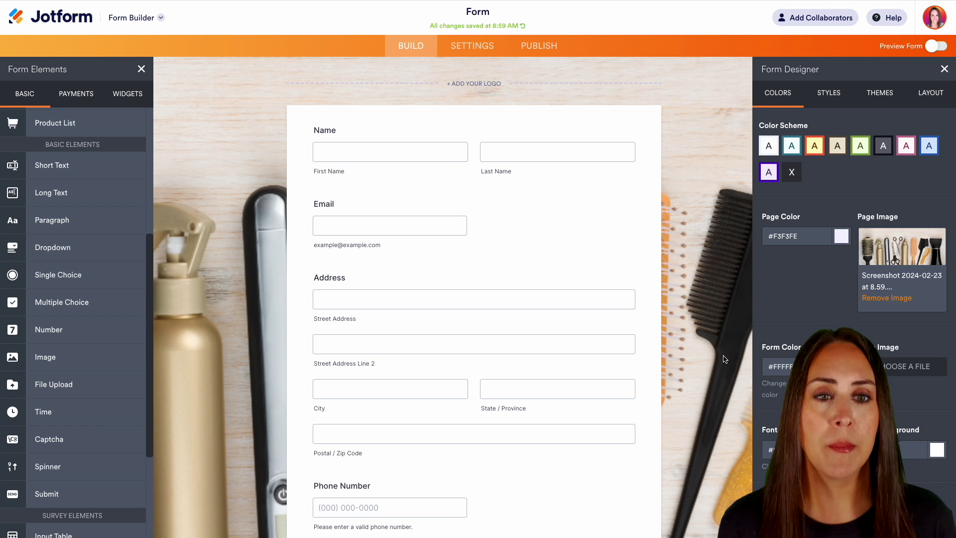
Step: Copy the form's JavaScript embed code from the Publish section's Embed options
{"action": "left_click", "coordinate": [538, 46]}
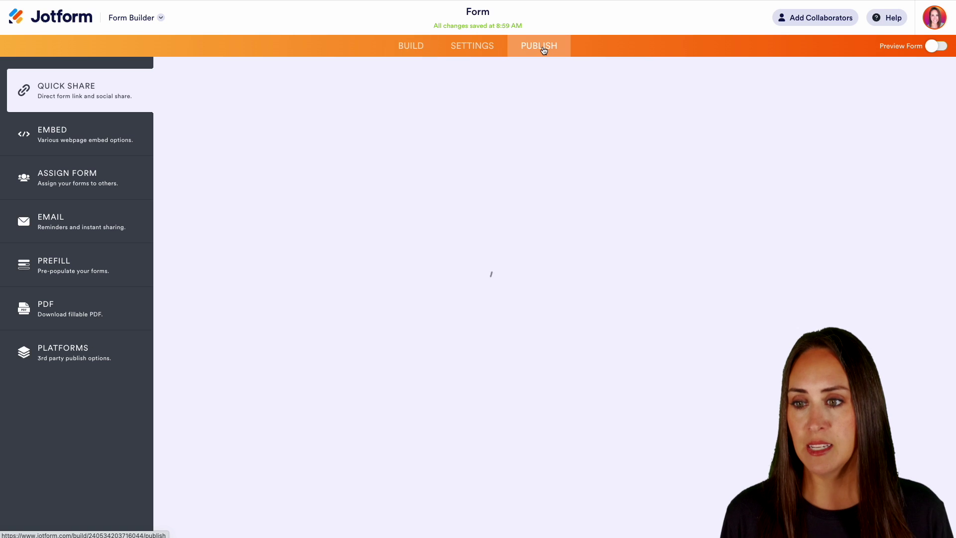
{"action": "left_click", "coordinate": [59, 134]}
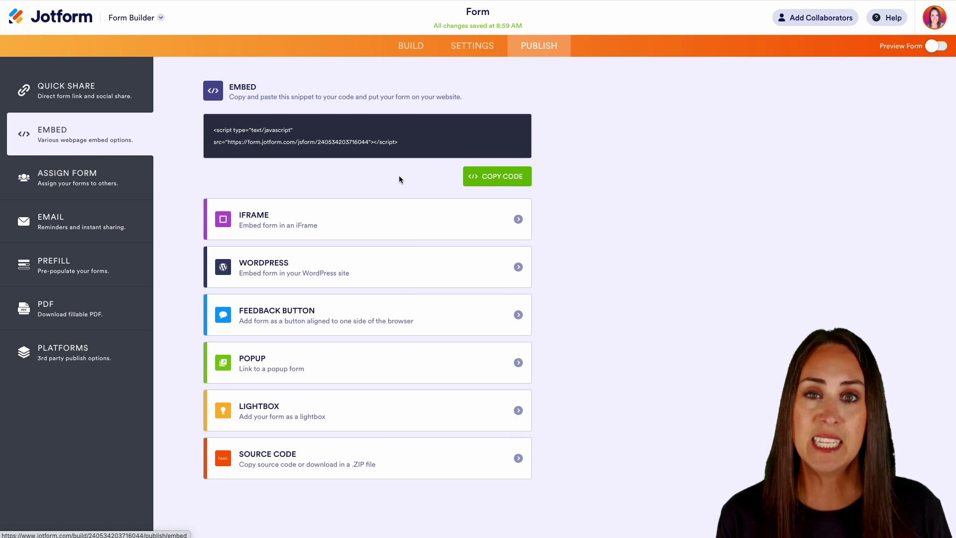
{"action": "left_click", "coordinate": [488, 185]}
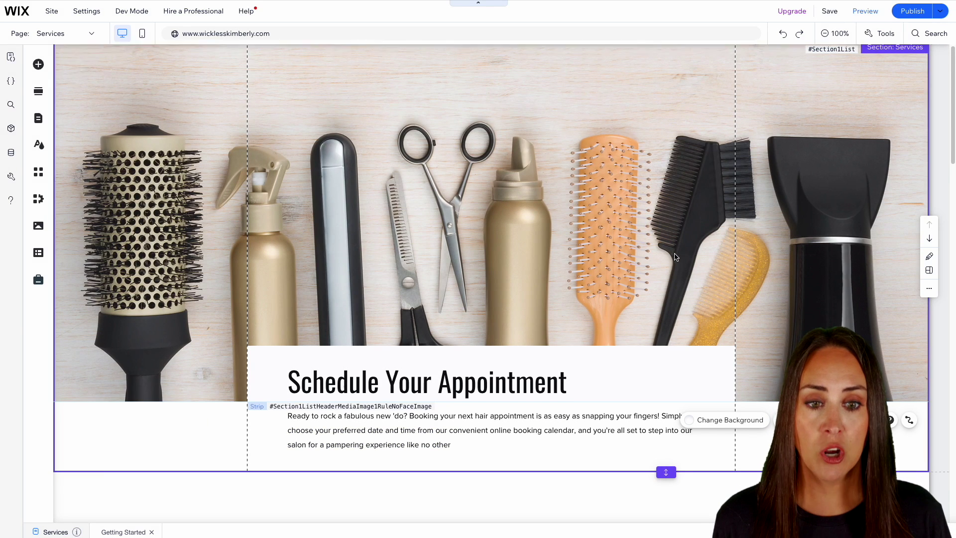
Step: Add an Embed HTML element to the empty section below the appointment heading
{"action": "scroll", "coordinate": [675, 257], "scroll_direction": "down", "scroll_amount": 3}
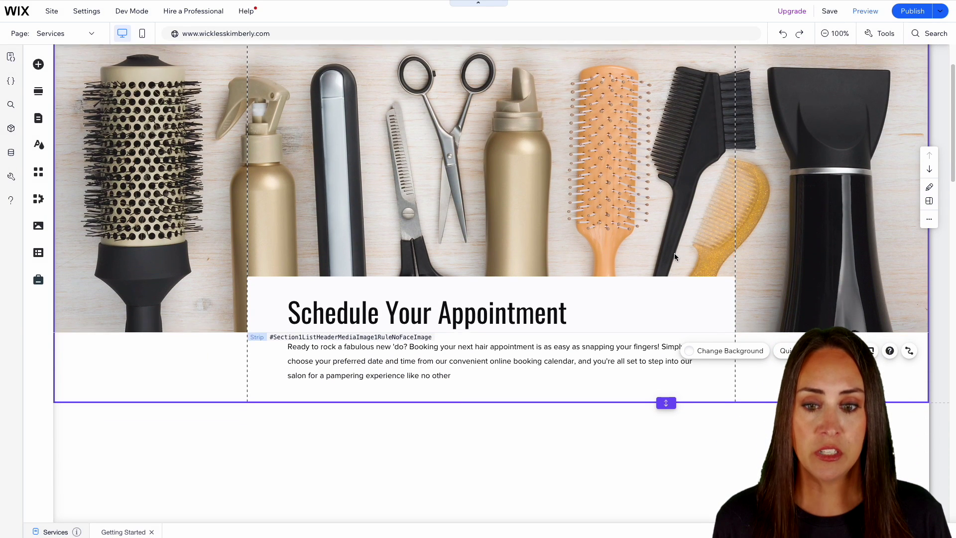
{"action": "scroll", "coordinate": [674, 256], "scroll_direction": "down", "scroll_amount": 3}
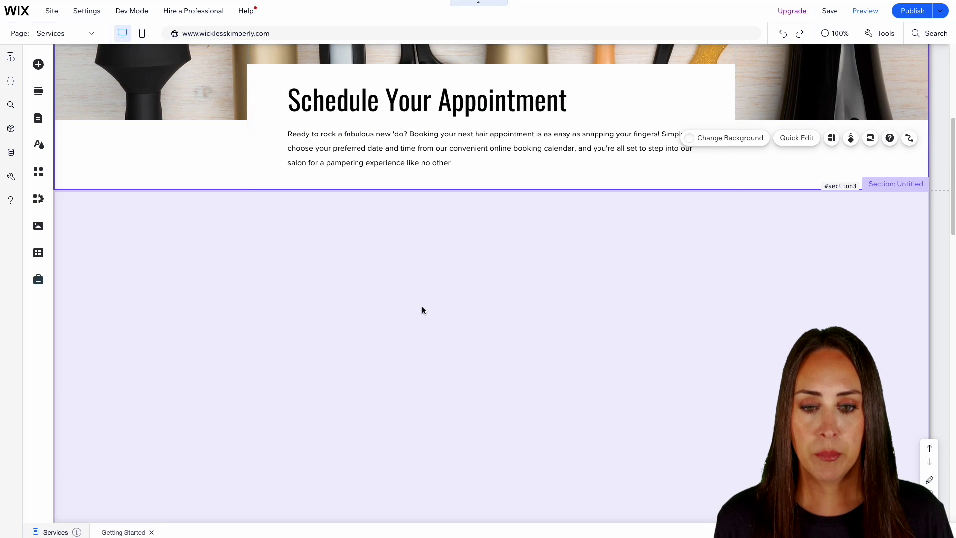
{"action": "left_click", "coordinate": [422, 309]}
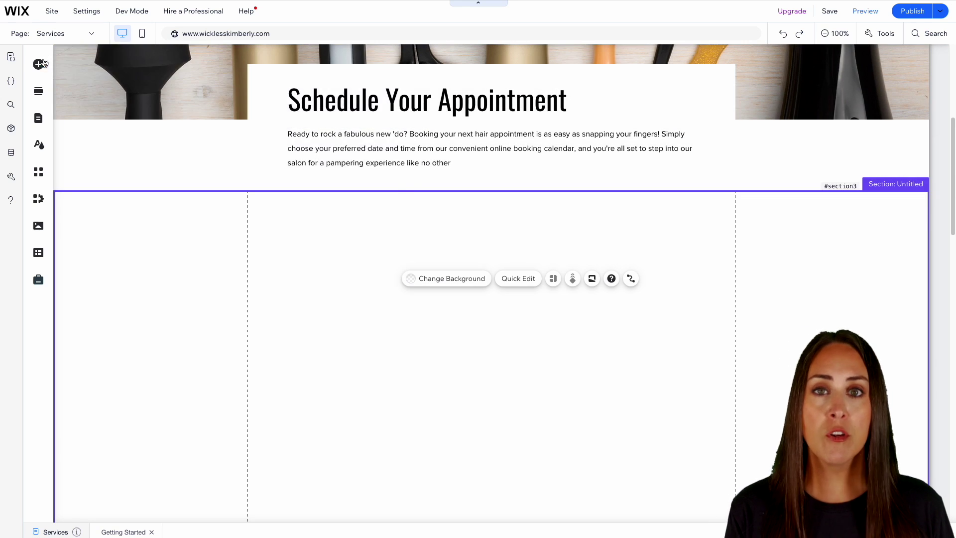
{"action": "left_click", "coordinate": [39, 64]}
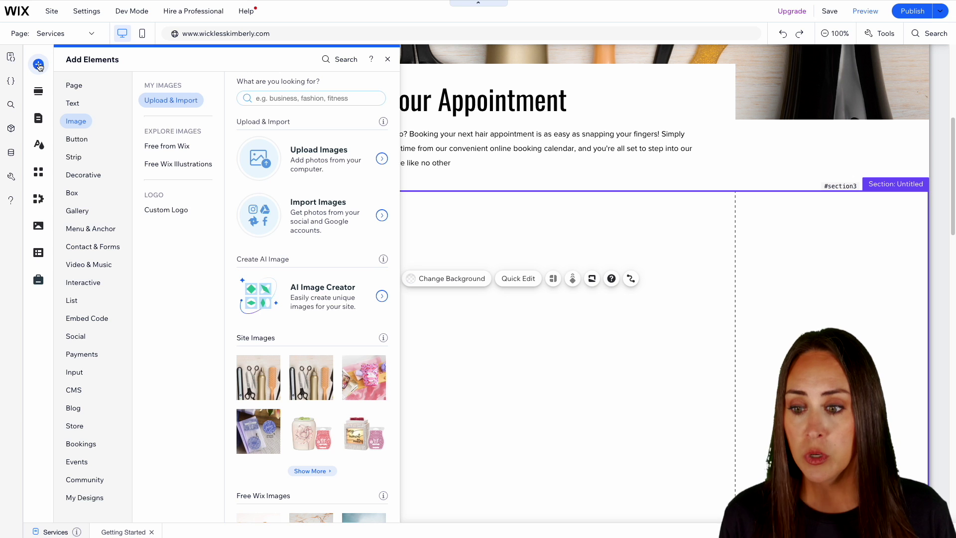
{"action": "left_click", "coordinate": [88, 324]}
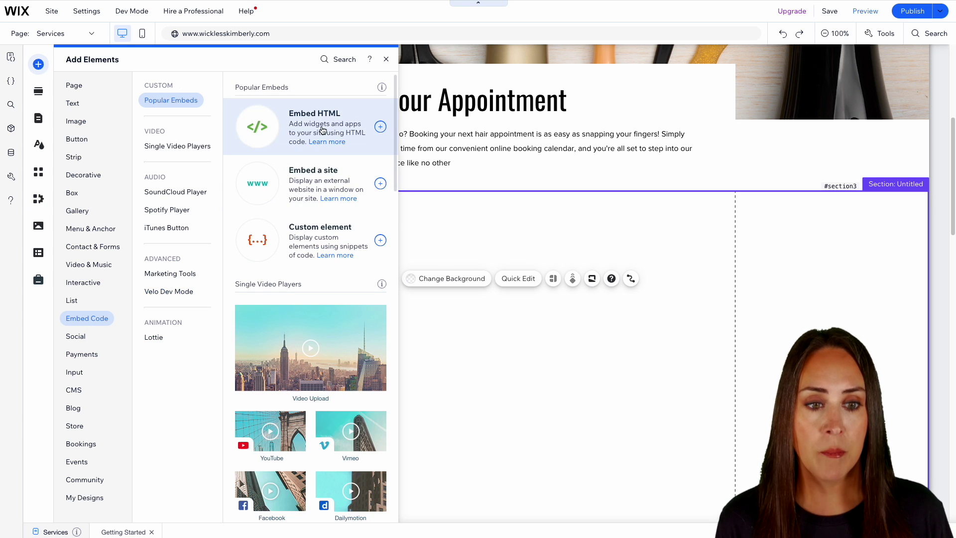
{"action": "left_click", "coordinate": [308, 131]}
Step: Paste and apply the Jotform script, then stretch the embedded form across the section
{"action": "left_click", "coordinate": [655, 172]}
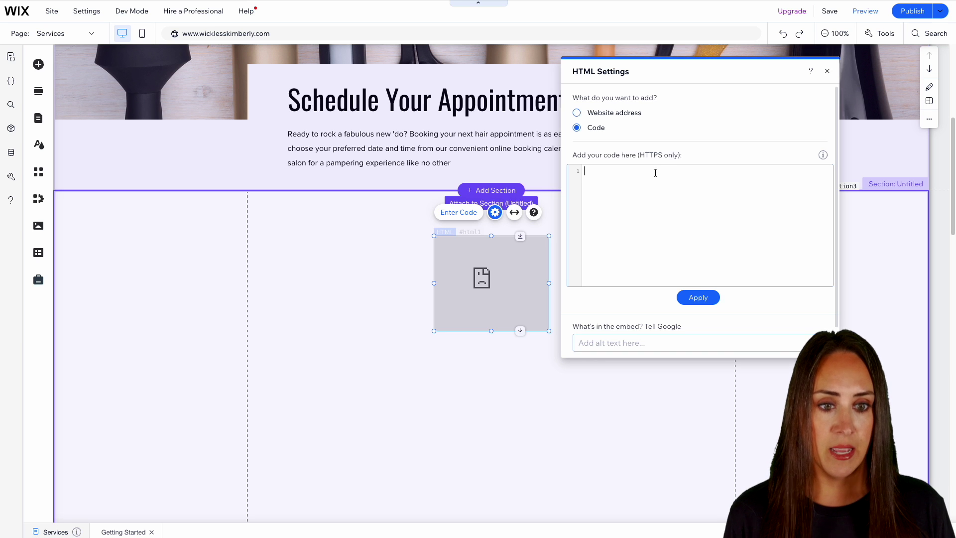
{"action": "key", "text": "ctrl+v"}
{"action": "left_click", "coordinate": [709, 298]}
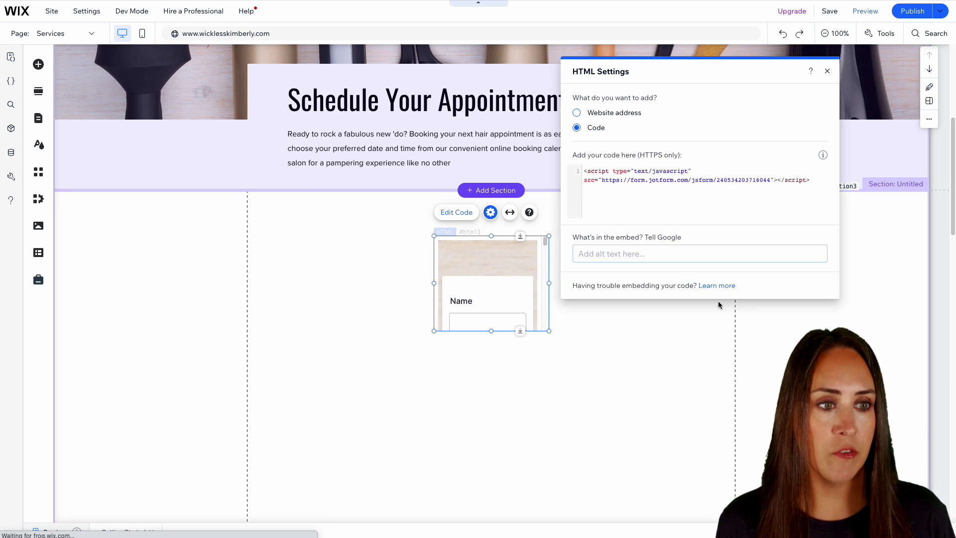
{"action": "left_click", "coordinate": [827, 71]}
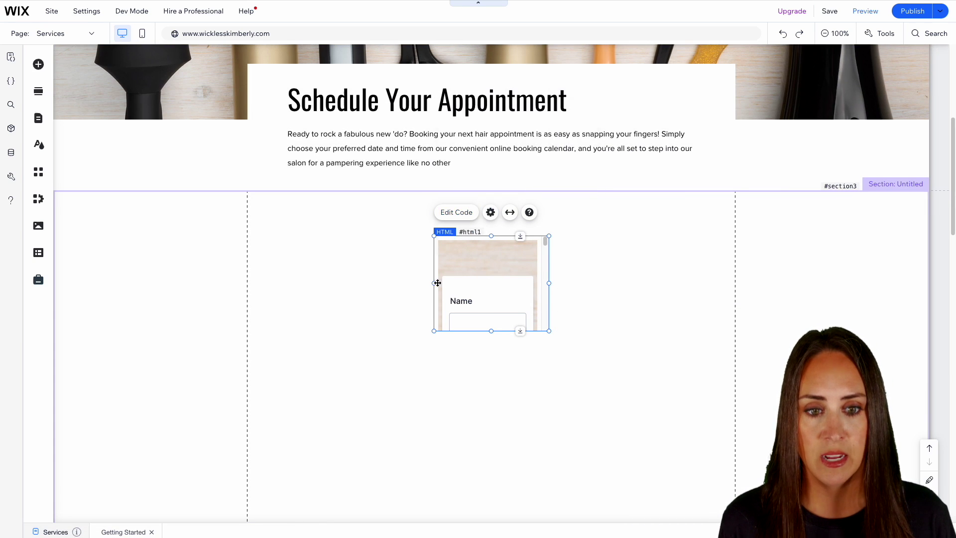
{"action": "left_click_drag", "start_coordinate": [437, 283], "coordinate": [258, 288]}
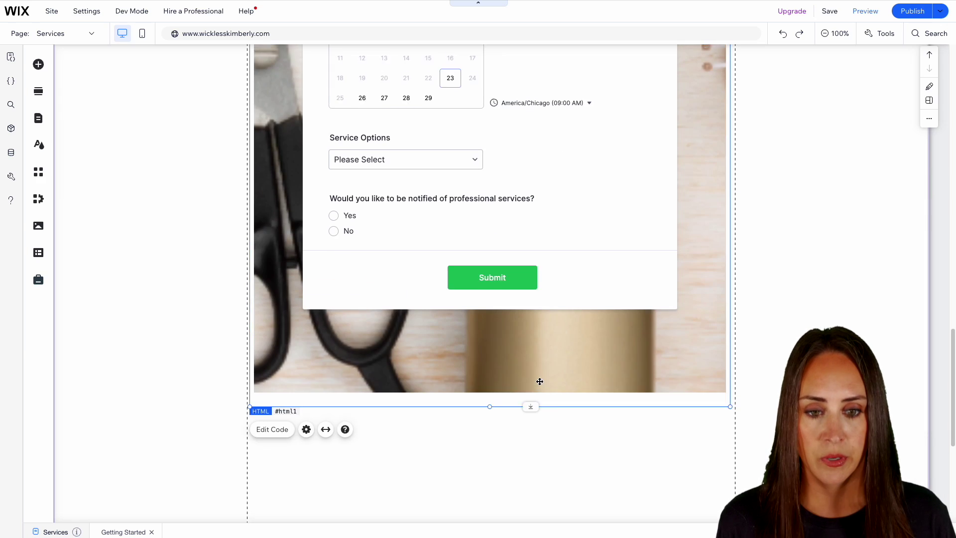
{"action": "scroll", "coordinate": [539, 381], "scroll_direction": "up", "scroll_amount": 15}
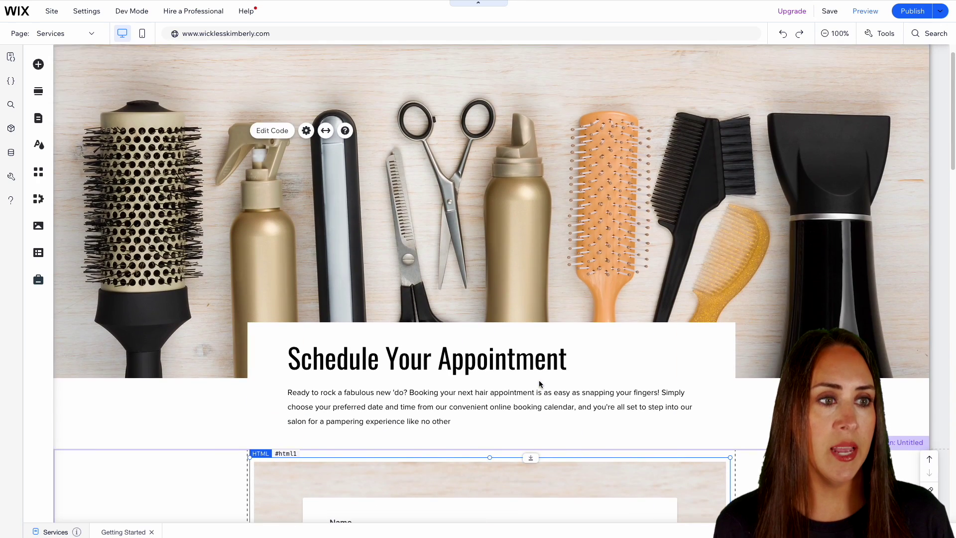
Step: In Preview, fill in the full name, then autofill the email and address from a saved suggestion
{"action": "left_click", "coordinate": [865, 11]}
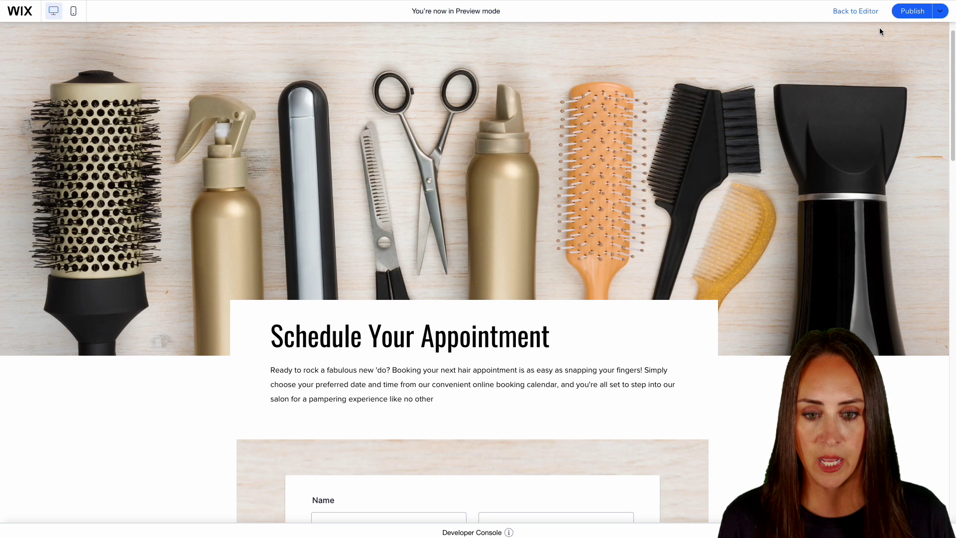
{"action": "scroll", "coordinate": [856, 124], "scroll_direction": "down", "scroll_amount": 6}
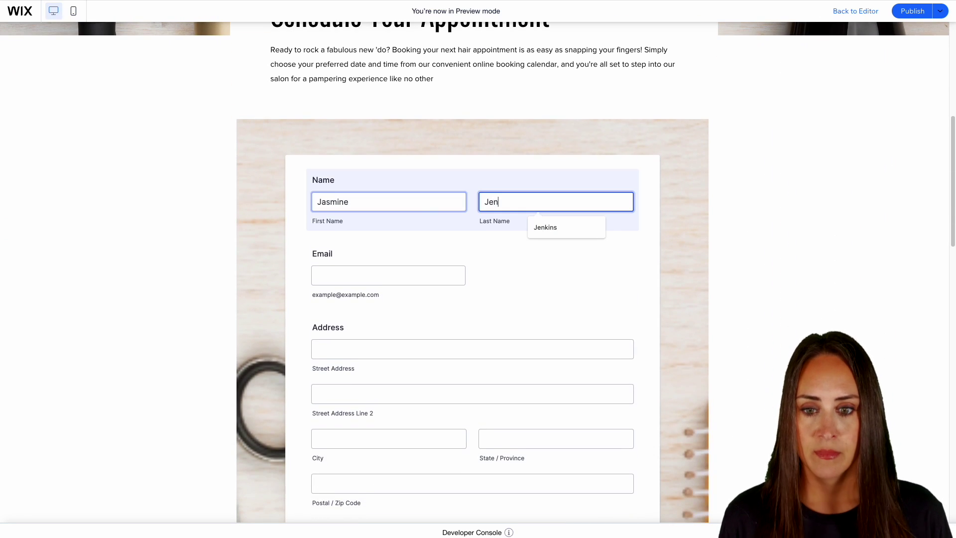
{"action": "key", "text": "Tab"}
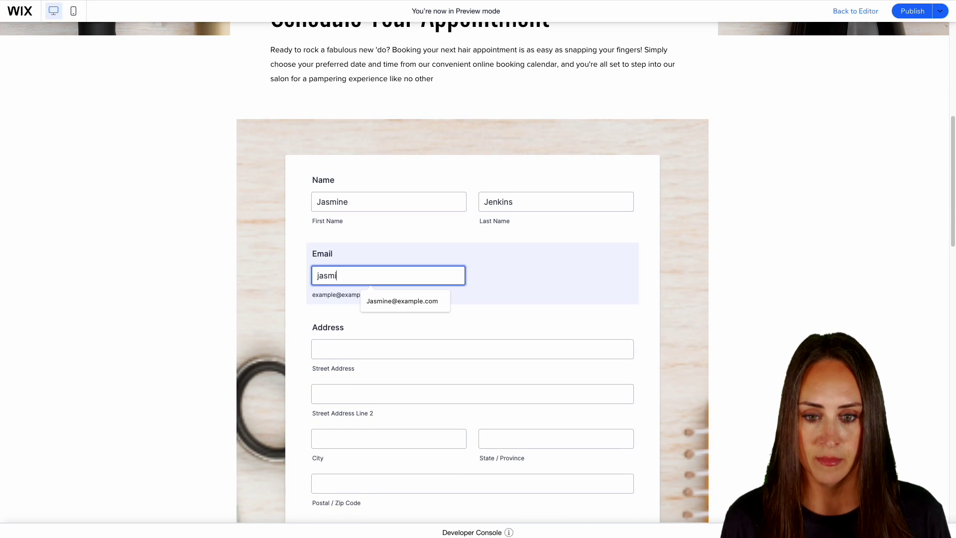
{"action": "left_click", "coordinate": [365, 301]}
{"action": "scroll", "coordinate": [531, 385], "scroll_direction": "down", "scroll_amount": 3}
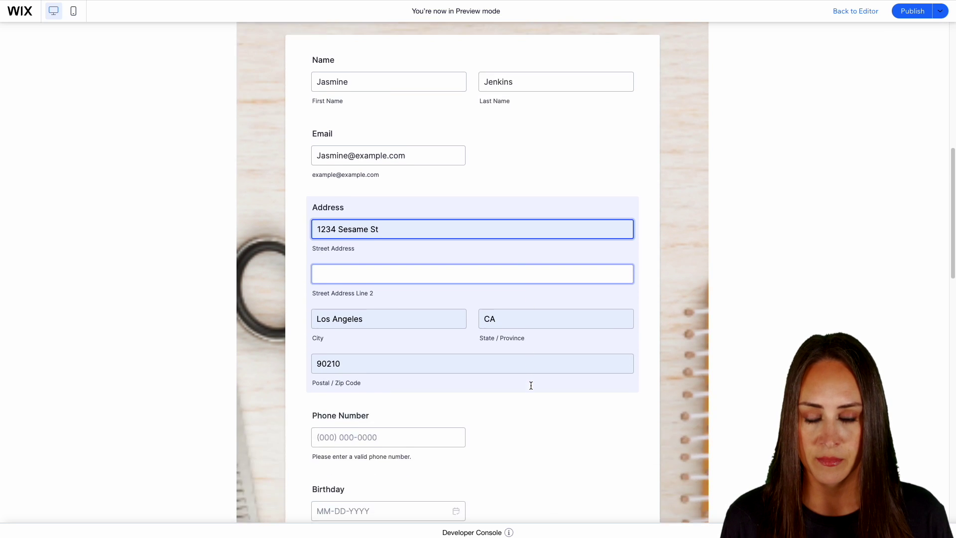
{"action": "scroll", "coordinate": [530, 385], "scroll_direction": "down", "scroll_amount": 3}
Step: Enter a phone number and the birthday date
{"action": "left_click", "coordinate": [388, 269]}
{"action": "key", "text": "Tab"}
{"action": "type", "text": "02232000"}
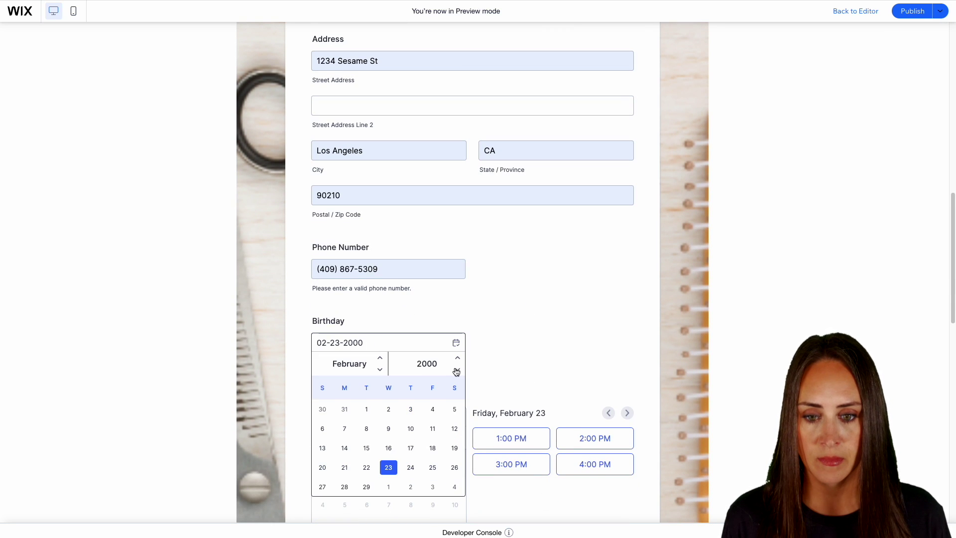
{"action": "left_click", "coordinate": [391, 411]}
{"action": "scroll", "coordinate": [469, 377], "scroll_direction": "down", "scroll_amount": 3}
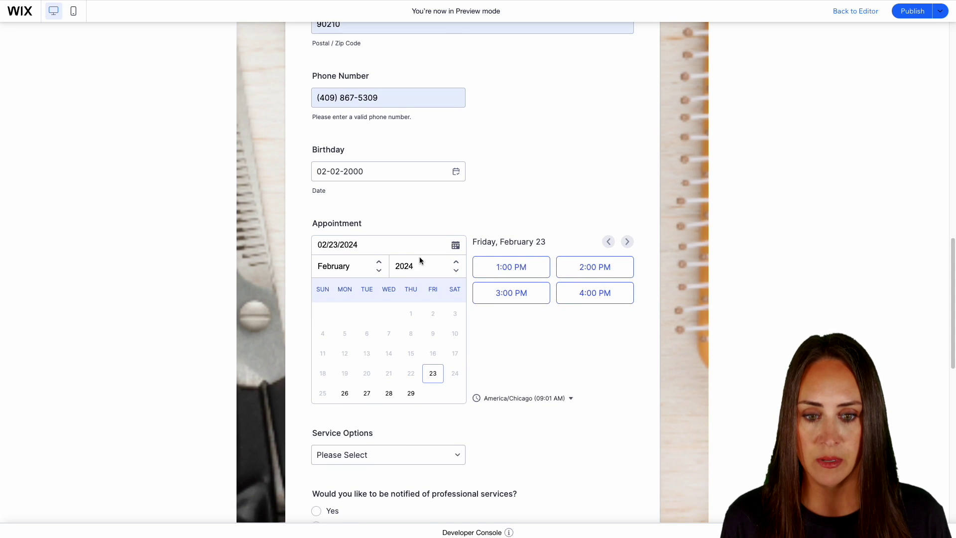
Step: Book March 13 at 11:00 AM for Hair Cut & Blow Dry, opt in to notifications, and submit
{"action": "left_click", "coordinate": [379, 270]}
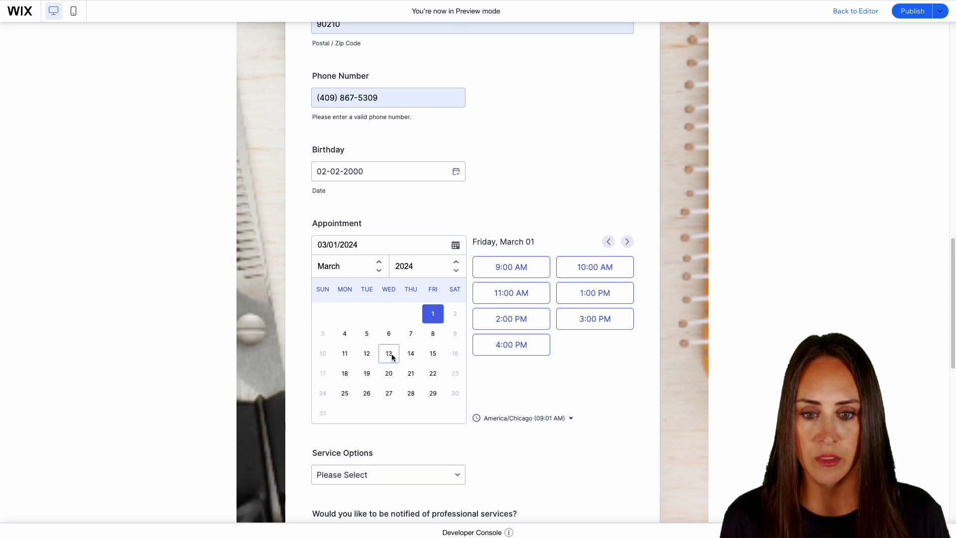
{"action": "left_click", "coordinate": [392, 355]}
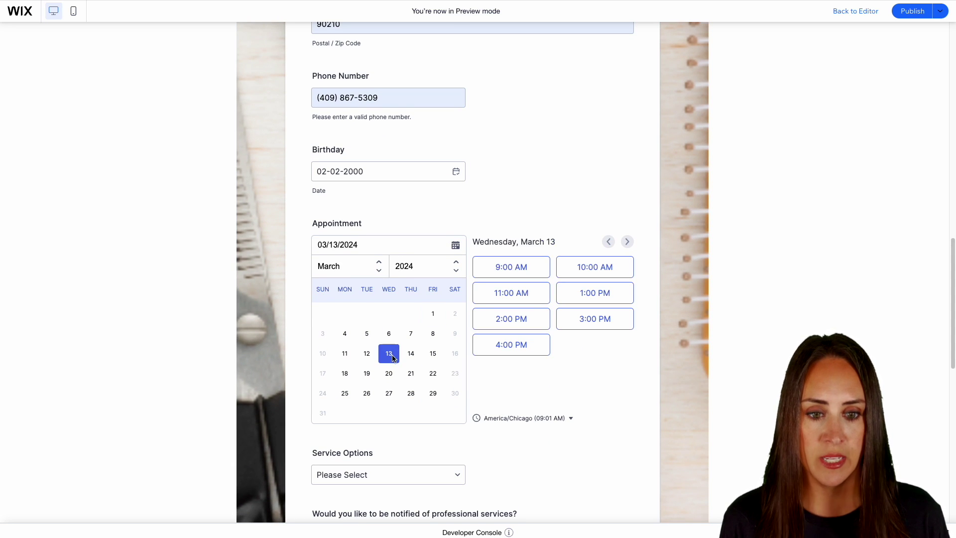
{"action": "left_click", "coordinate": [511, 294]}
{"action": "scroll", "coordinate": [474, 375], "scroll_direction": "down", "scroll_amount": 6}
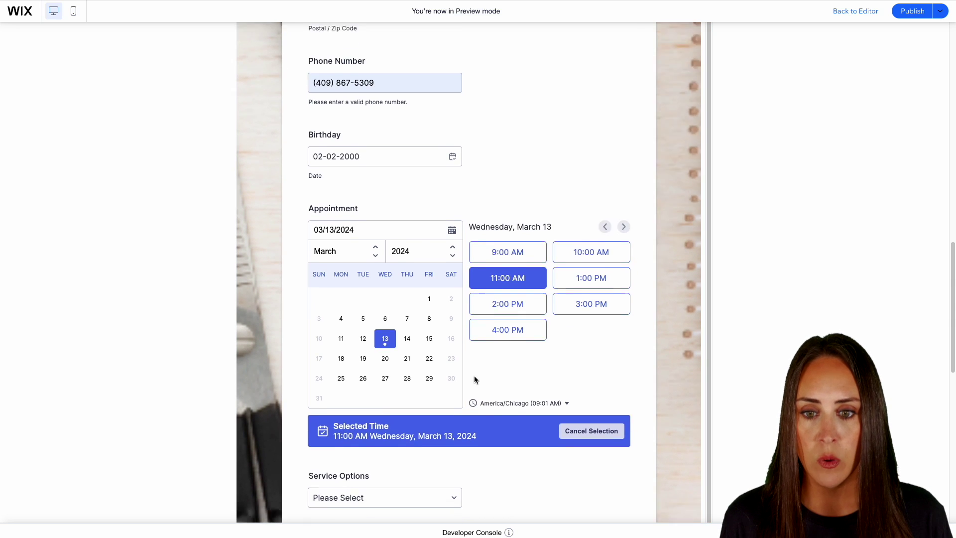
{"action": "left_click", "coordinate": [364, 209]}
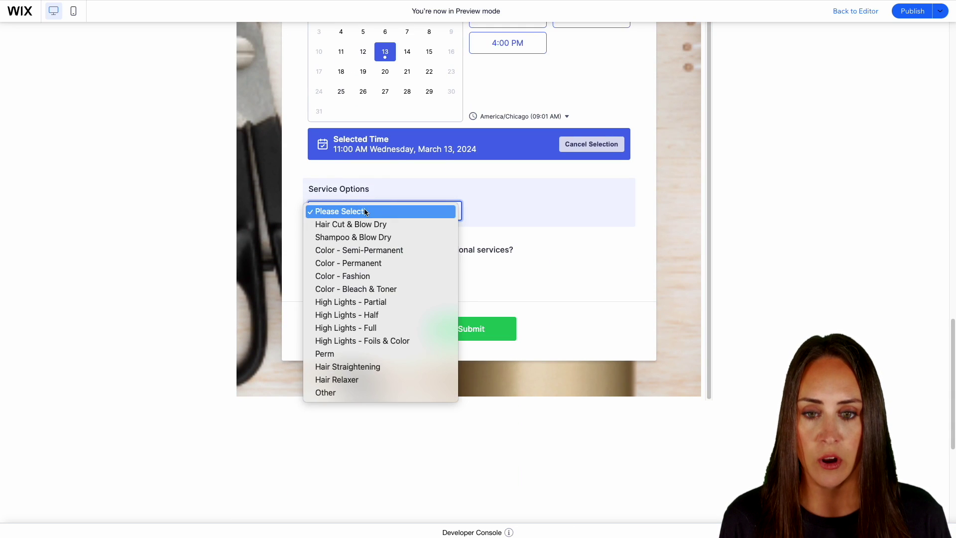
{"action": "left_click", "coordinate": [388, 225]}
{"action": "left_click", "coordinate": [318, 267]}
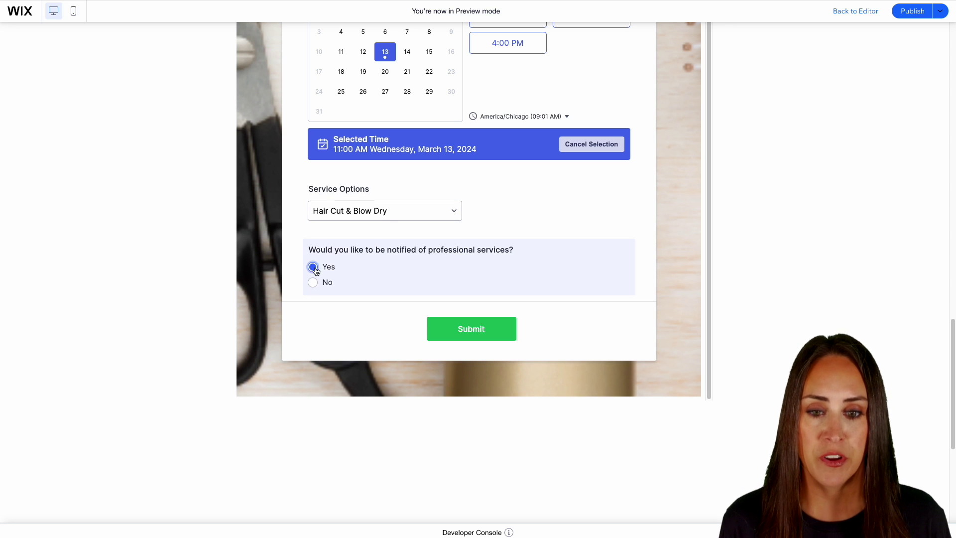
{"action": "left_click", "coordinate": [471, 329]}
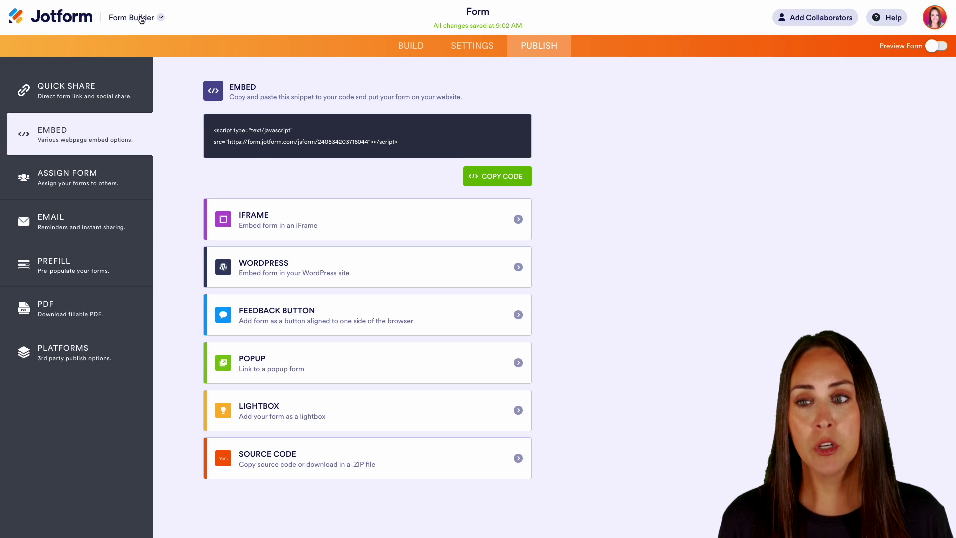
Step: Open the form's submissions in Jotform Tables and scroll right to review the Mar 13 appointment
{"action": "left_click", "coordinate": [142, 19]}
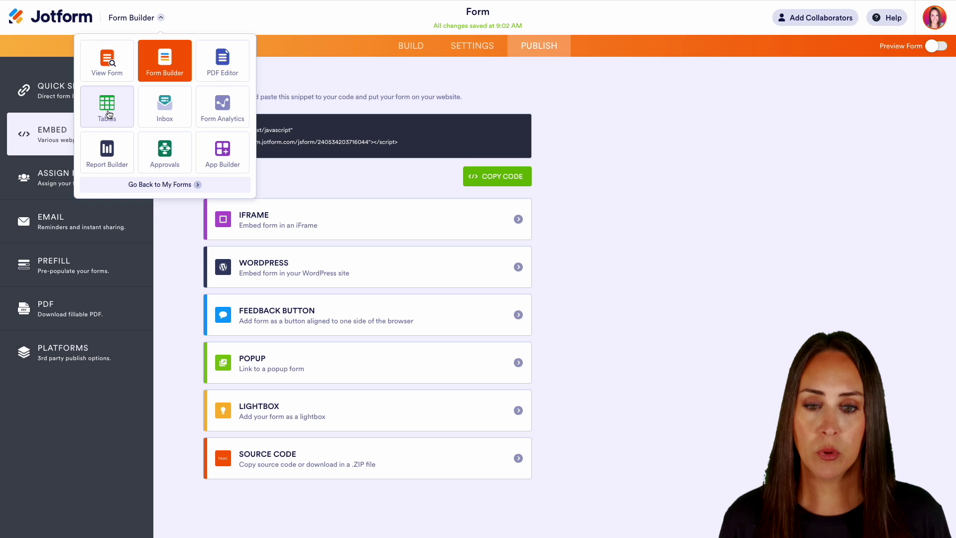
{"action": "left_click", "coordinate": [108, 114]}
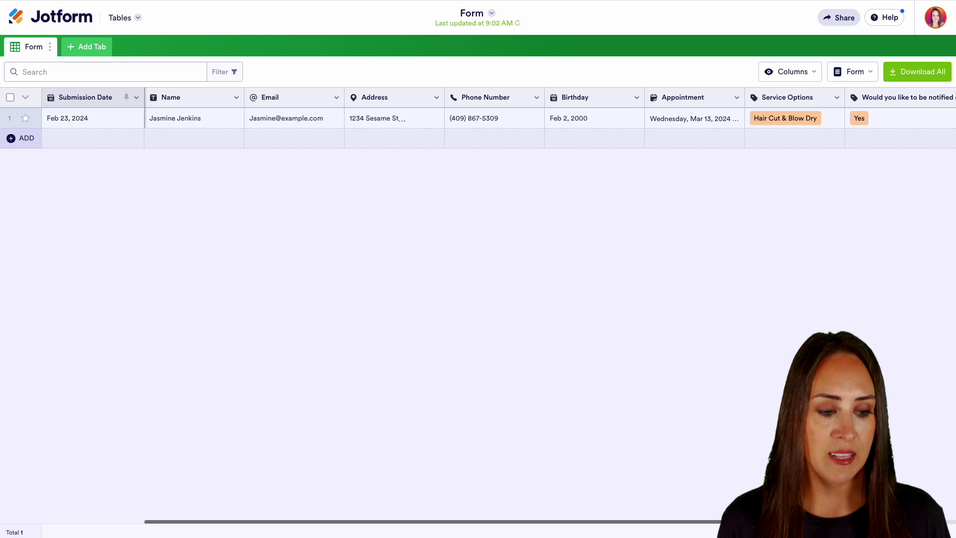
{"action": "scroll", "coordinate": [547, 118], "scroll_direction": "right", "scroll_amount": 5}
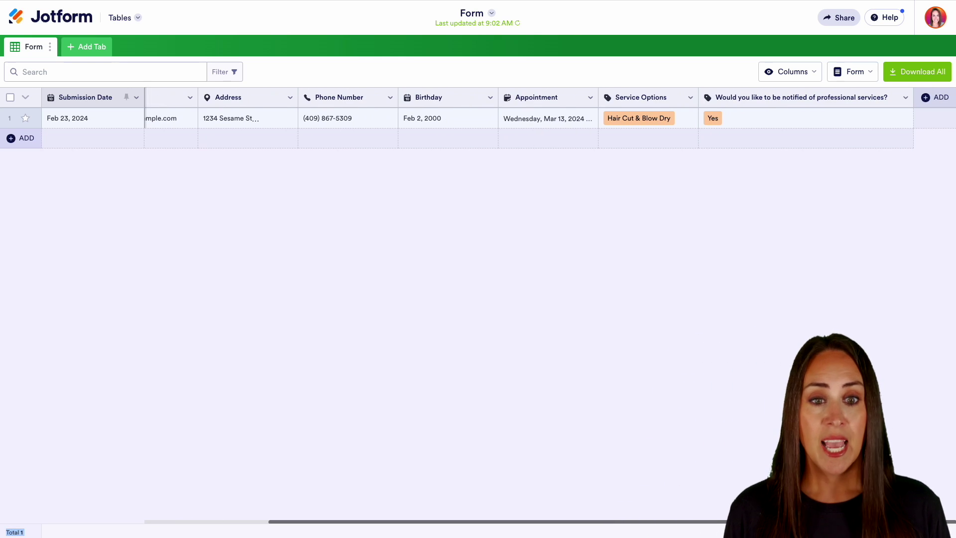